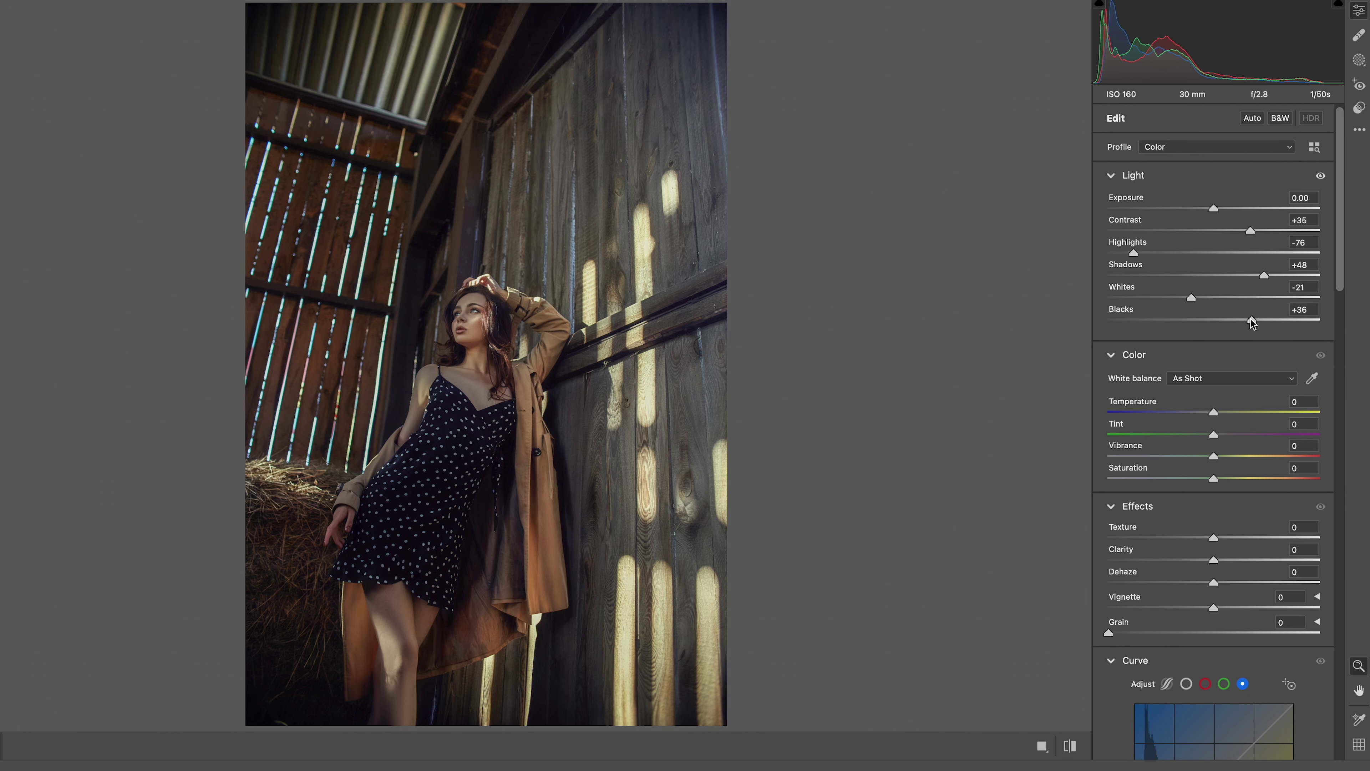
- Set Vibrance to +20, Saturation to -11 and Dehaze to +51, leaving Vignette at 0
{"action": "scroll", "coordinate": [1249, 368], "scroll_direction": "down", "scroll_amount": 2}
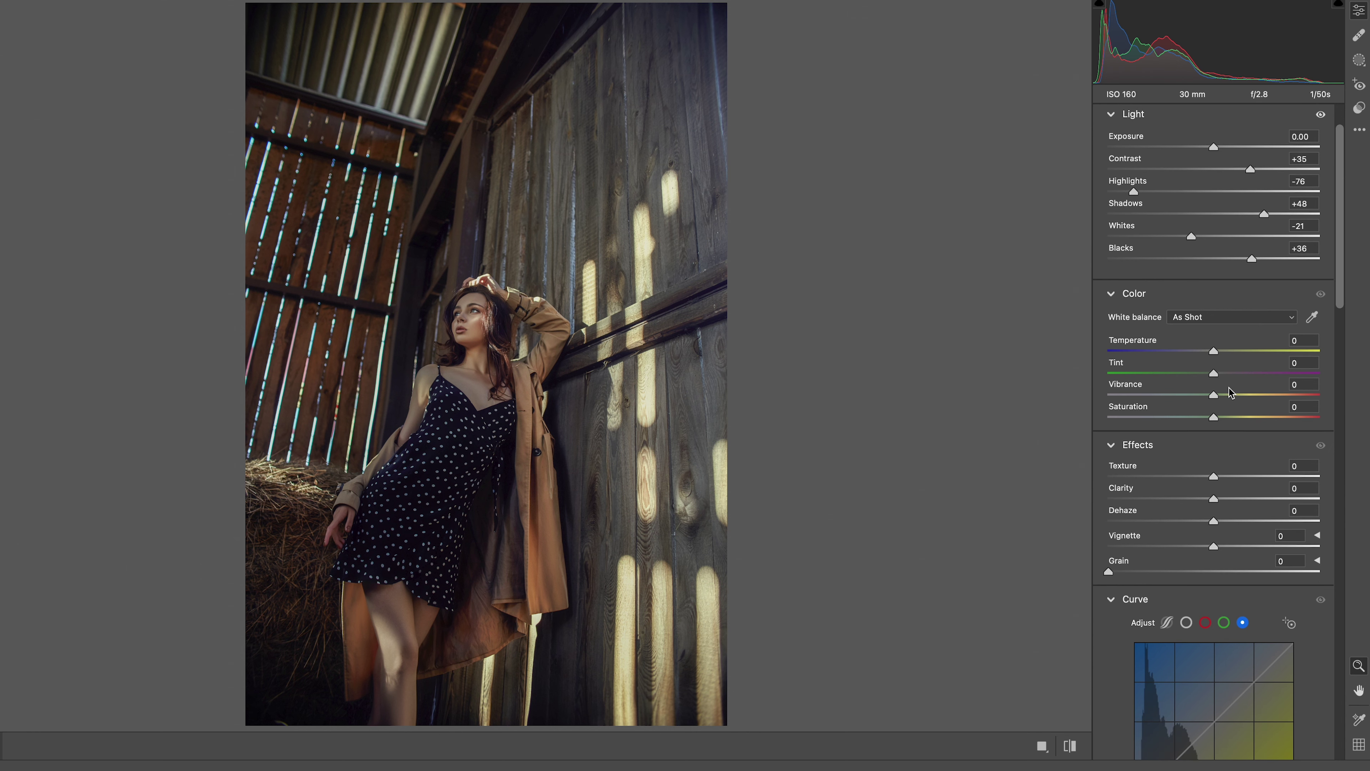
{"action": "left_click_drag", "start_coordinate": [1214, 395], "coordinate": [1191, 452]}
{"action": "scroll", "coordinate": [1214, 421], "scroll_direction": "down", "scroll_amount": 3}
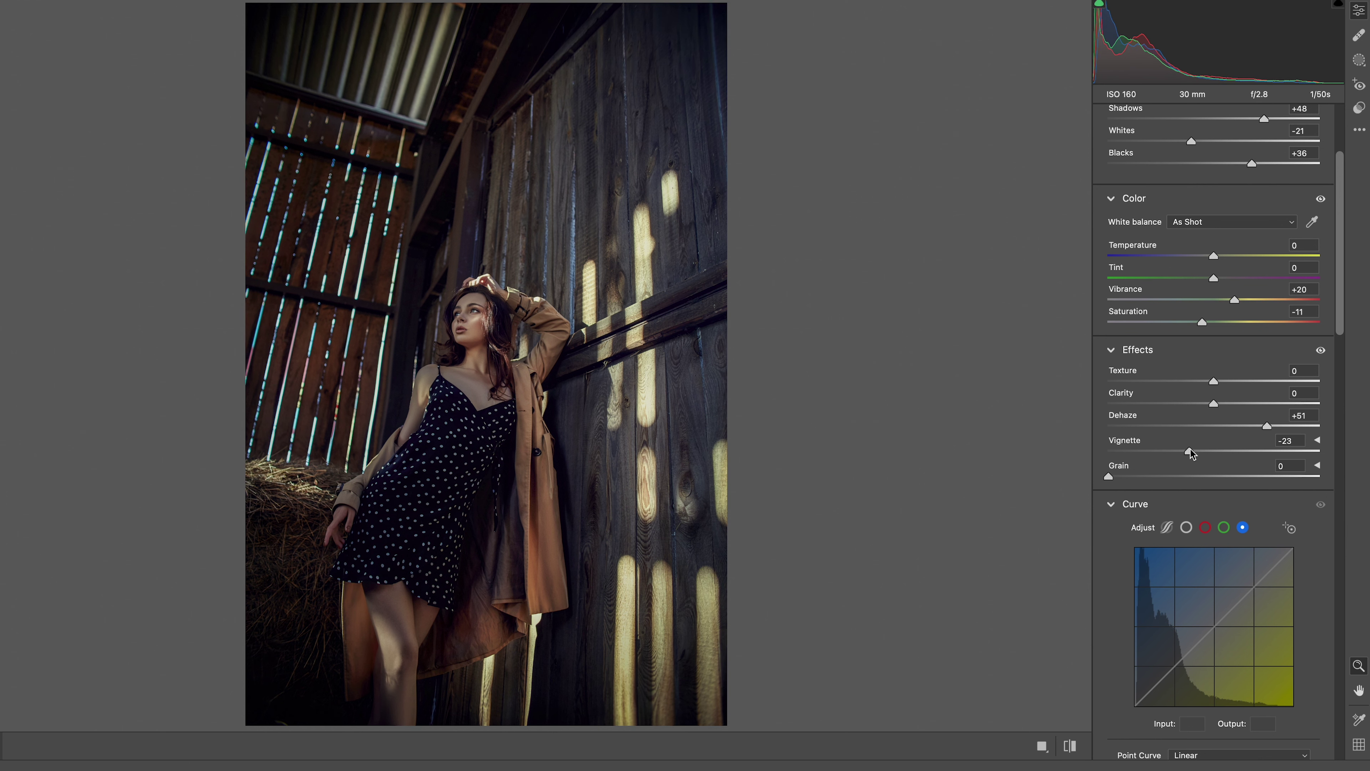
{"action": "double_click", "coordinate": [1190, 451]}
- Shift the HSL hues in the Color Mixer: Reds +19, Yellows -47 and Blues -34, with all other hues at 0
{"action": "scroll", "coordinate": [1343, 327], "scroll_direction": "down", "scroll_amount": 15}
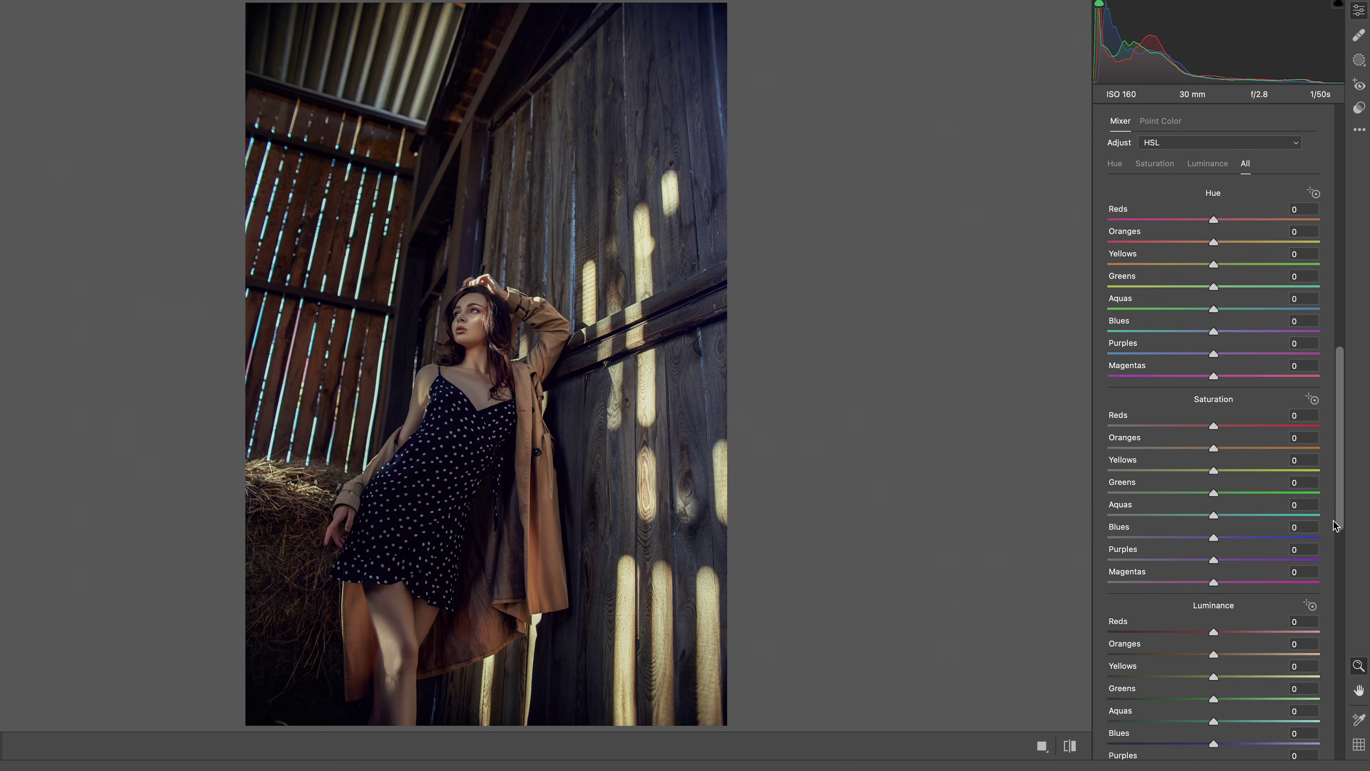
{"action": "left_click_drag", "start_coordinate": [1215, 138], "coordinate": [1186, 293]}
{"action": "double_click", "coordinate": [1196, 204]}
{"action": "double_click", "coordinate": [1265, 226]}
{"action": "double_click", "coordinate": [1188, 272]}
{"action": "double_click", "coordinate": [1186, 293]}
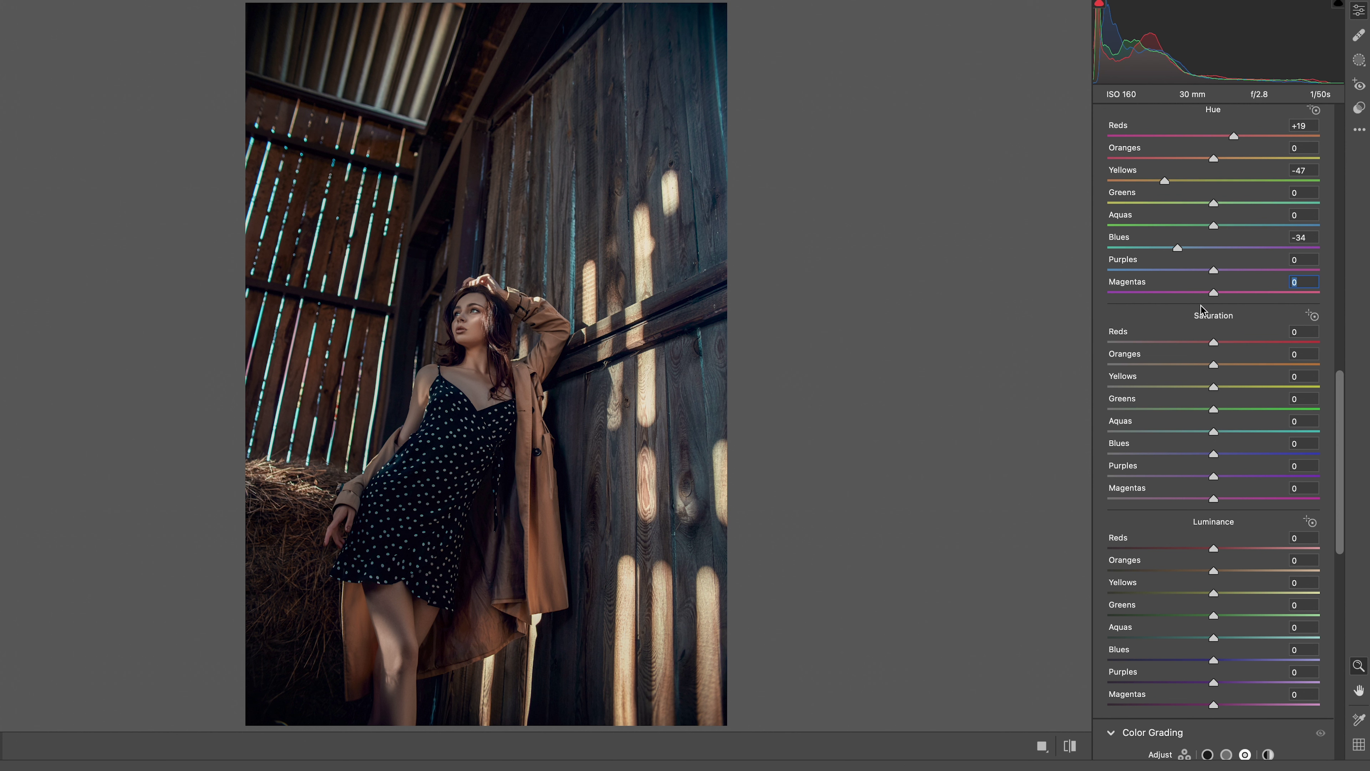
- Set the HSL saturation to Reds +10, Oranges +5, Yellows -45, Greens -53, Aquas -60, Blues -43, Purples -100 and Magentas -59
{"action": "left_click_drag", "start_coordinate": [1218, 347], "coordinate": [1104, 475]}
{"action": "left_click_drag", "start_coordinate": [1214, 496], "coordinate": [1152, 499]}
- Set the HSL luminance to Reds -17, Oranges -2, Yellows +14, Greens 0, Aquas +36, Blues -5, Purples -49 and Magentas -43
{"action": "scroll", "coordinate": [1214, 470], "scroll_direction": "down", "scroll_amount": 4}
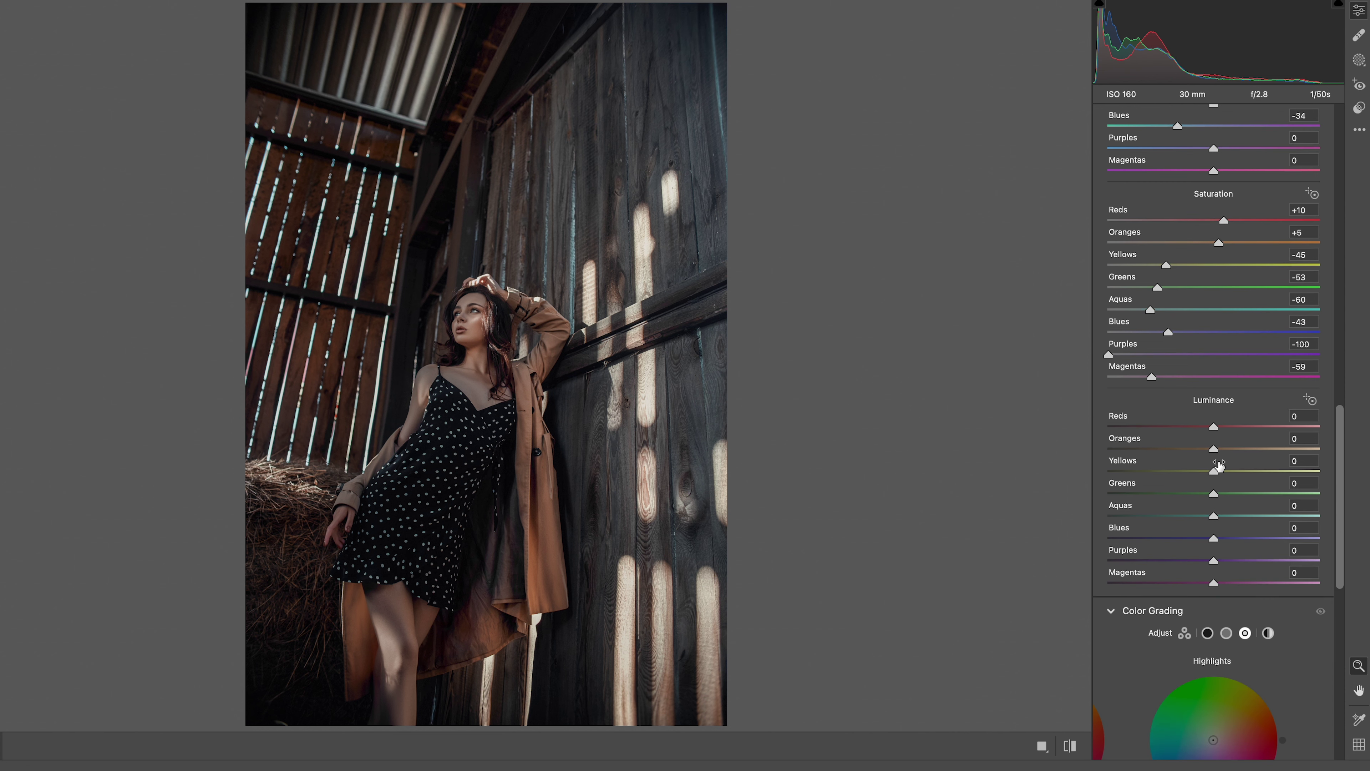
{"action": "left_click_drag", "start_coordinate": [1214, 426], "coordinate": [1175, 570]}
{"action": "double_click", "coordinate": [1195, 493]}
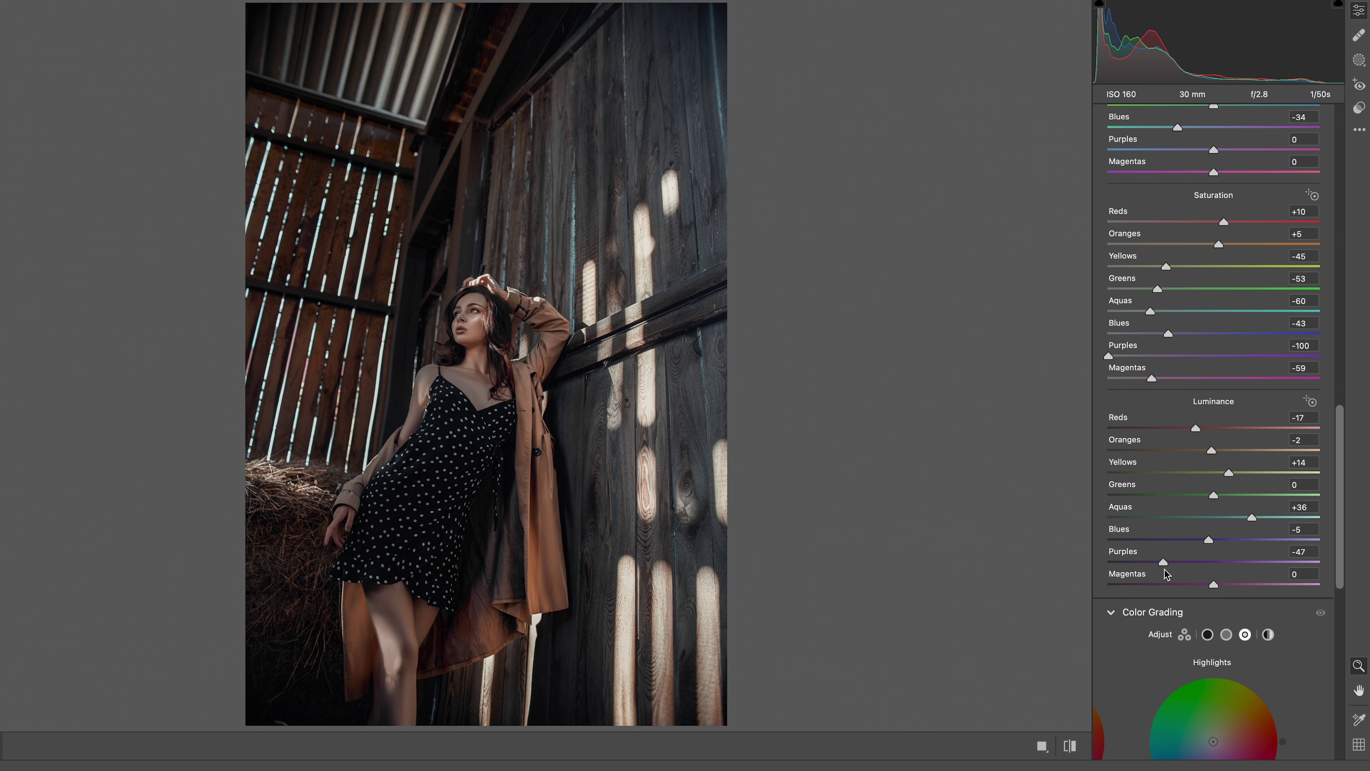
{"action": "scroll", "coordinate": [1165, 568], "scroll_direction": "up", "scroll_amount": 1}
{"action": "left_click_drag", "start_coordinate": [1214, 597], "coordinate": [1172, 602]}
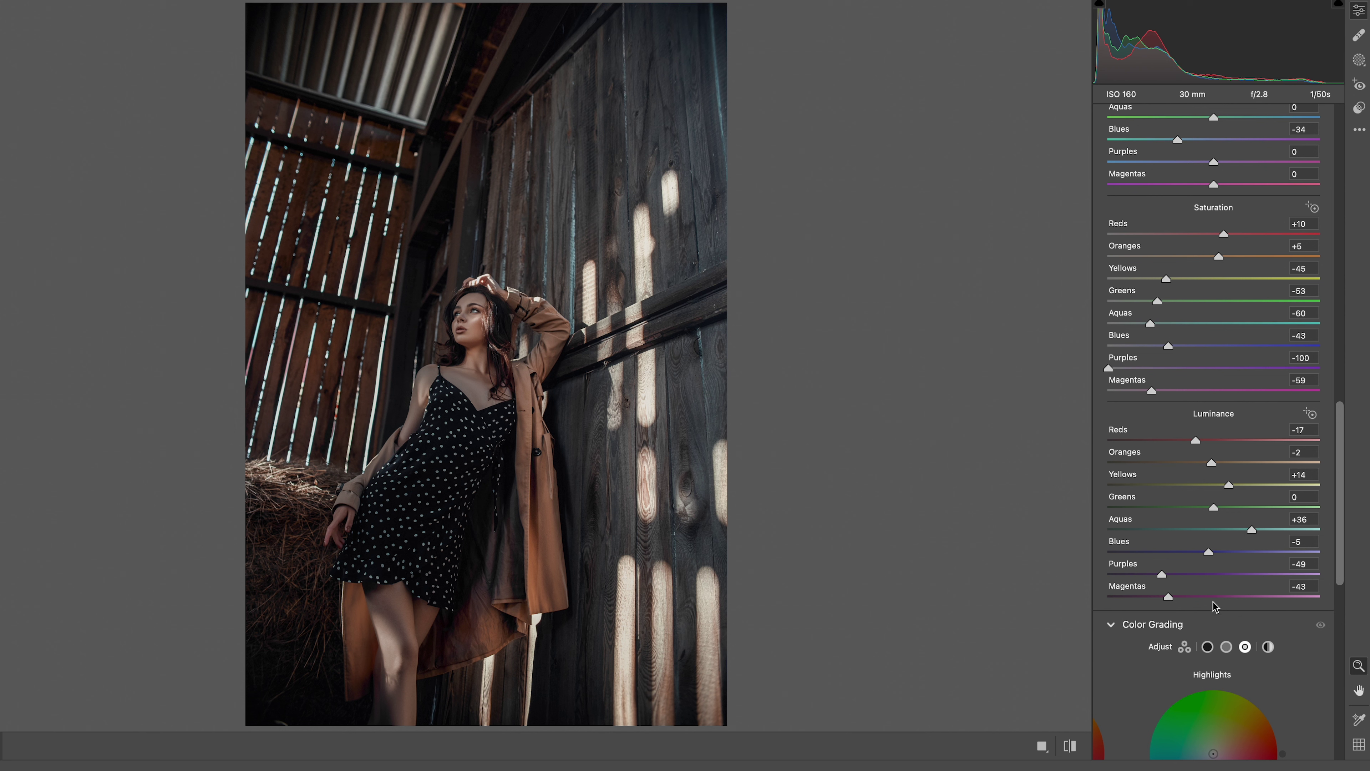
- Color grade the shadows blue at about hue 229, saturation 7, and the highlights blue at hue 233, saturation 8
{"action": "left_click_drag", "start_coordinate": [1341, 564], "coordinate": [1341, 663]}
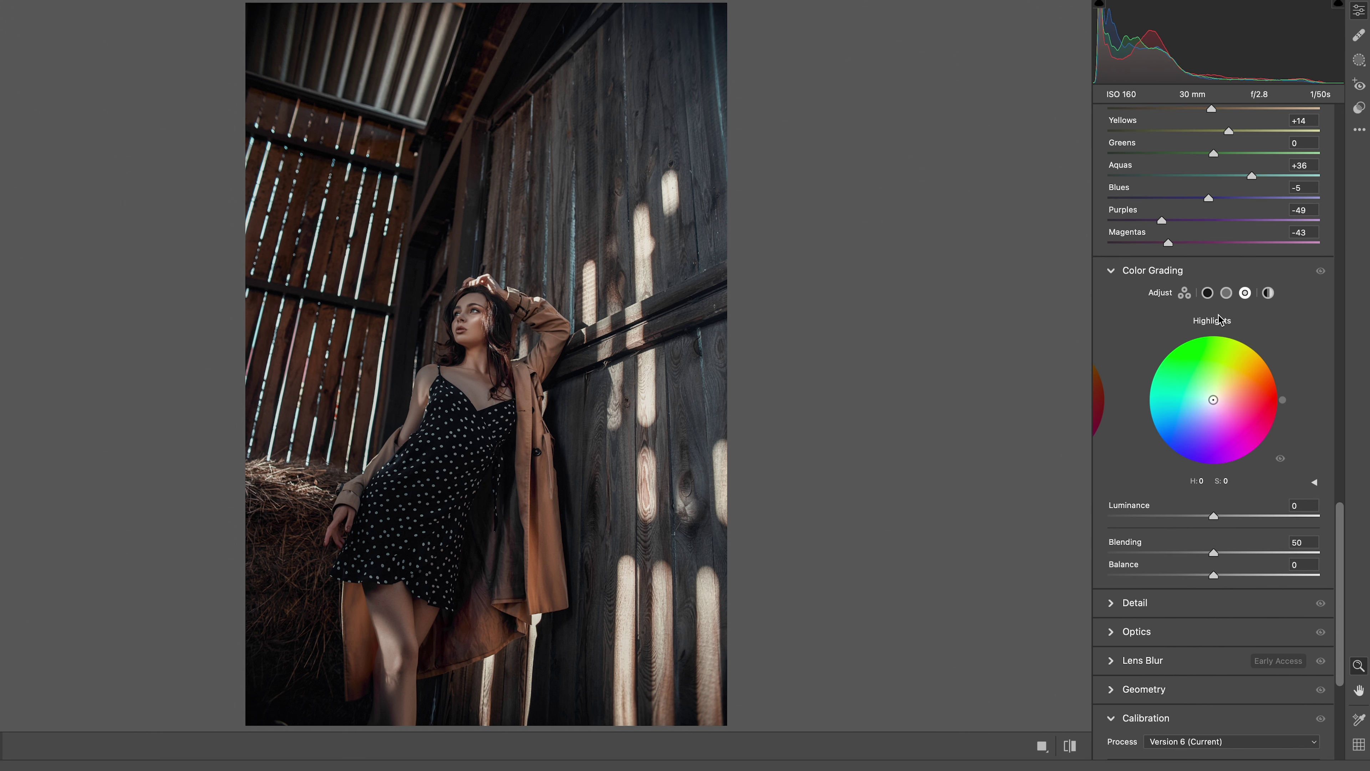
{"action": "left_click", "coordinate": [1207, 293]}
{"action": "left_click_drag", "start_coordinate": [1214, 399], "coordinate": [1161, 442]}
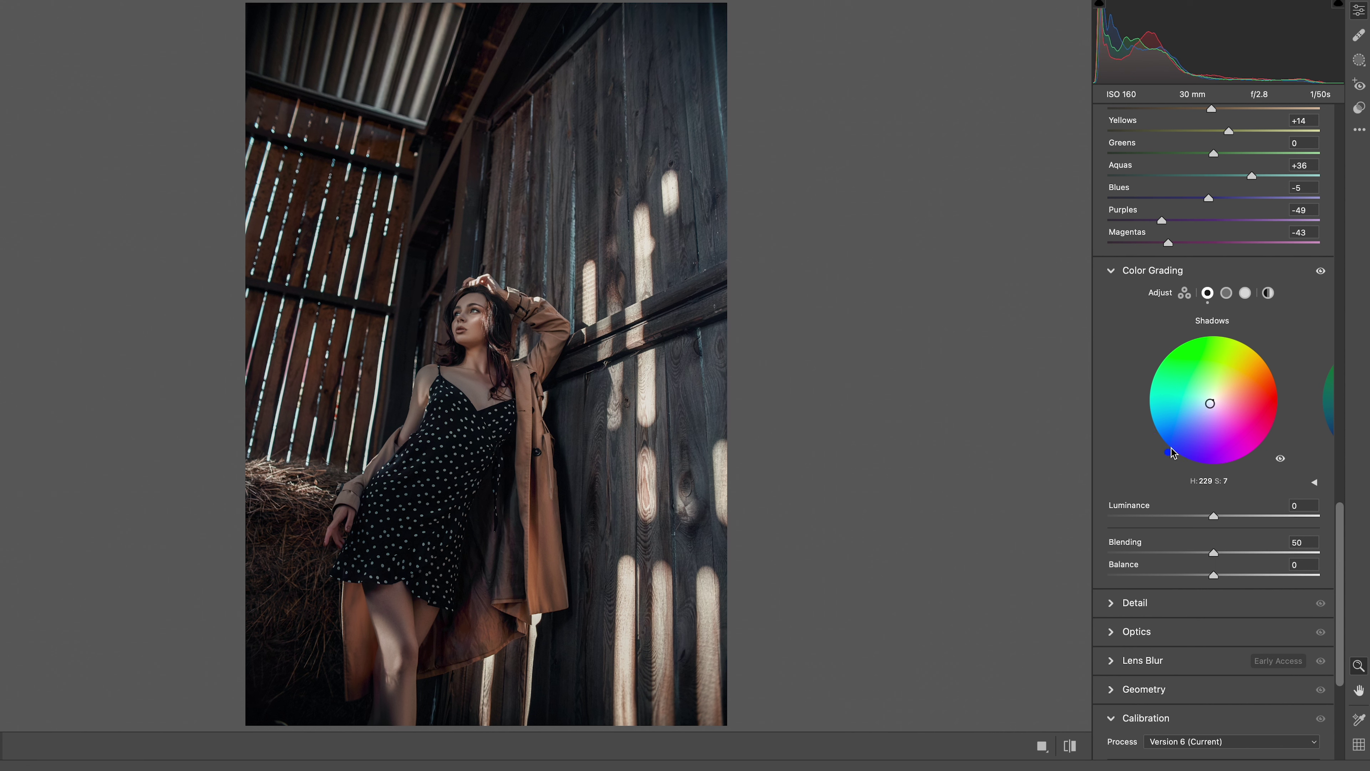
{"action": "left_click_drag", "start_coordinate": [1164, 448], "coordinate": [1161, 443]}
{"action": "left_click_drag", "start_coordinate": [1210, 403], "coordinate": [1183, 436]}
{"action": "left_click", "coordinate": [1245, 293]}
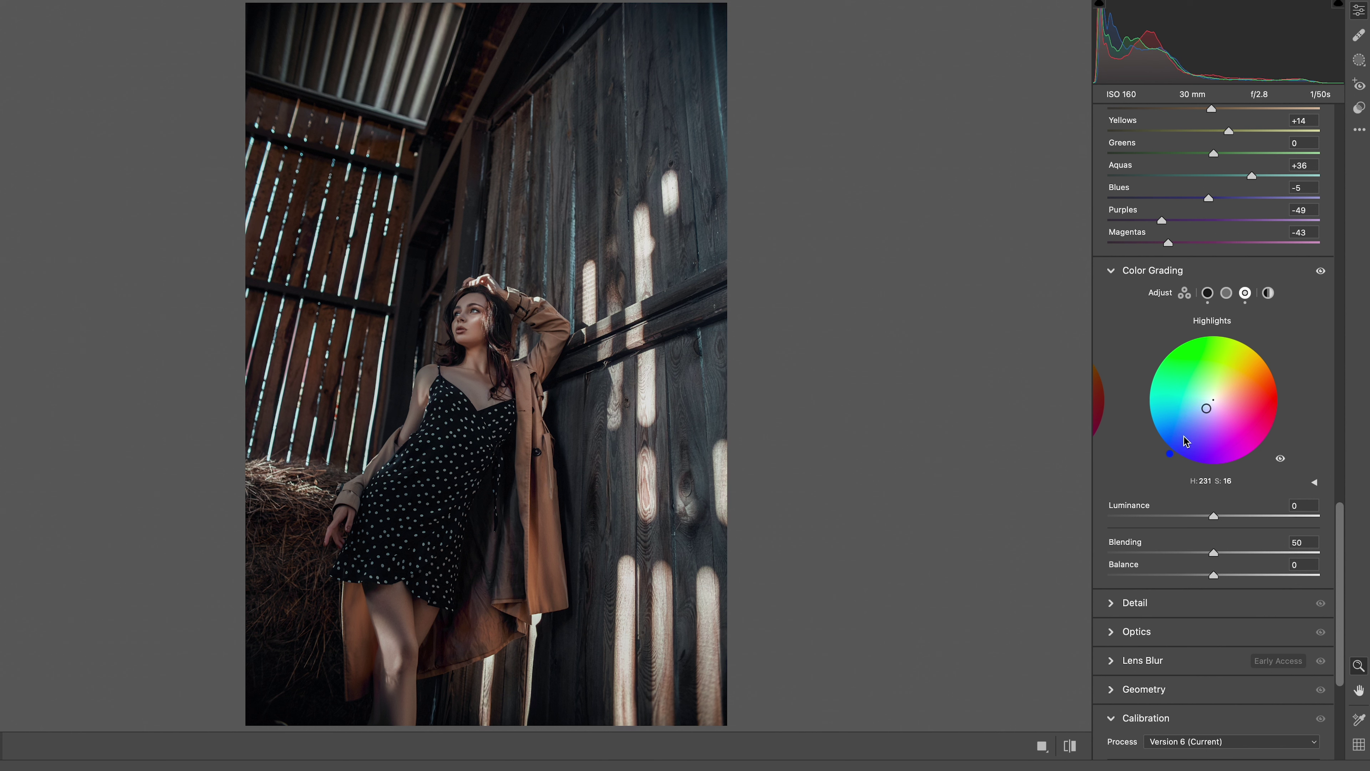
{"action": "left_click_drag", "start_coordinate": [1206, 408], "coordinate": [1203, 413]}
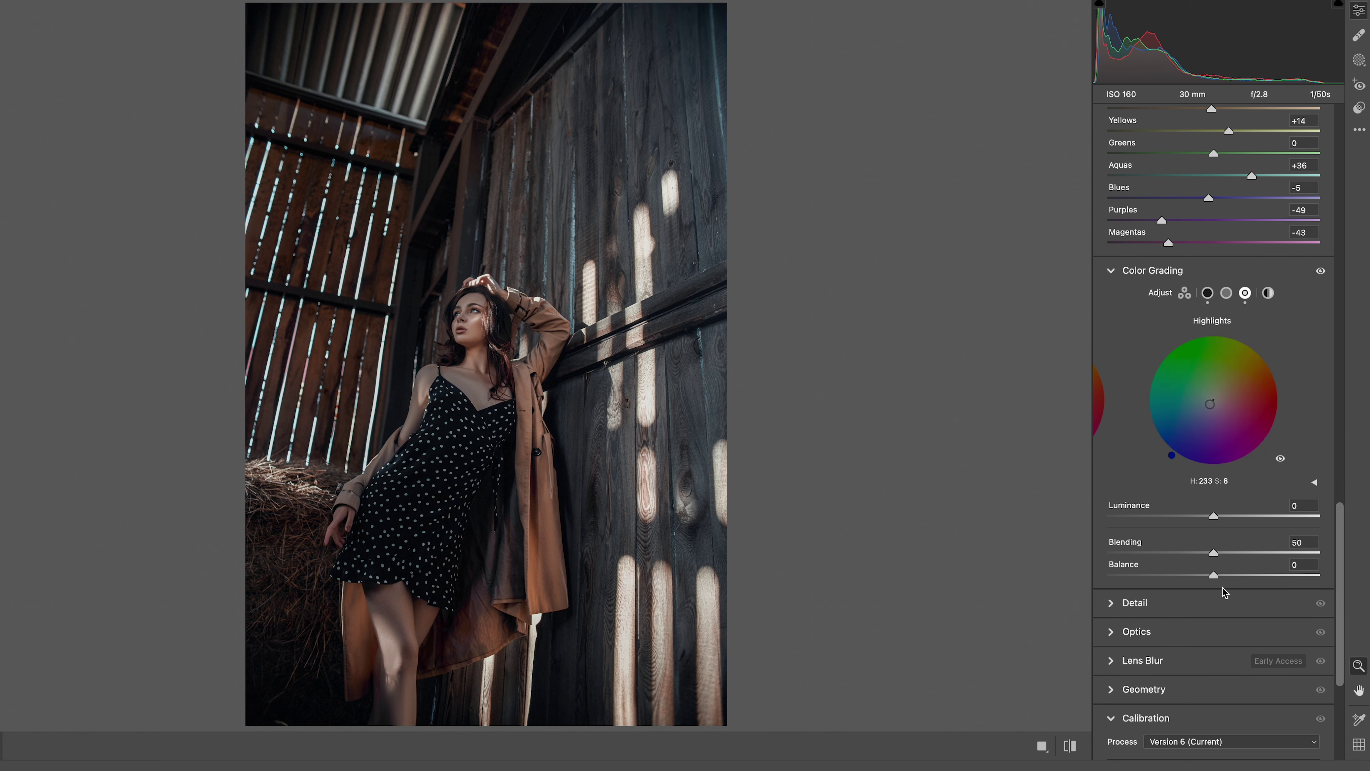
- Set the Color Grading Blending to 100 and Balance to +46
{"action": "scroll", "coordinate": [1218, 556], "scroll_direction": "down", "scroll_amount": 2}
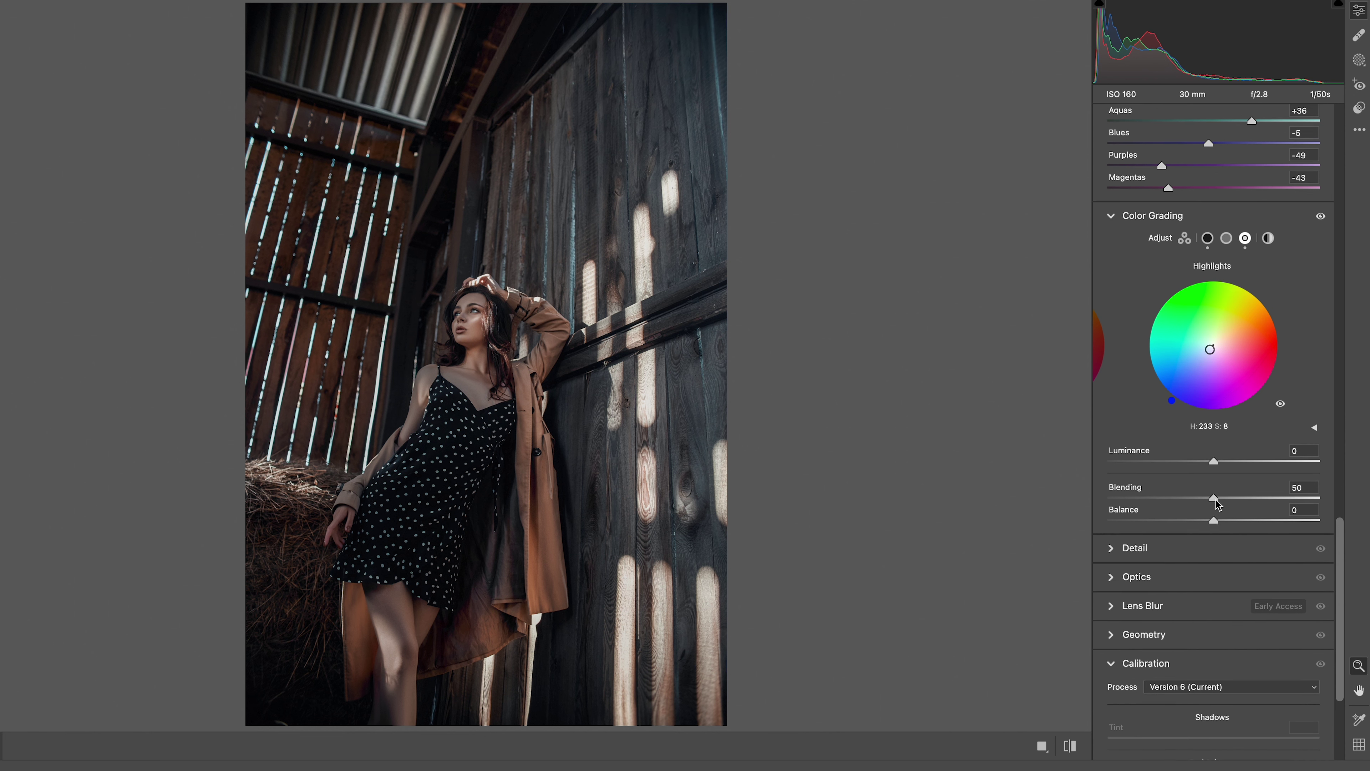
{"action": "left_click_drag", "start_coordinate": [1214, 497], "coordinate": [1362, 512]}
{"action": "left_click_drag", "start_coordinate": [1218, 524], "coordinate": [1265, 527]}
- Calibrate the colors with Red Primary saturation -28, Blue Primary hue -25 and Blue Primary saturation +52, leaving Green Primary at 0
{"action": "scroll", "coordinate": [1342, 553], "scroll_direction": "down", "scroll_amount": 5}
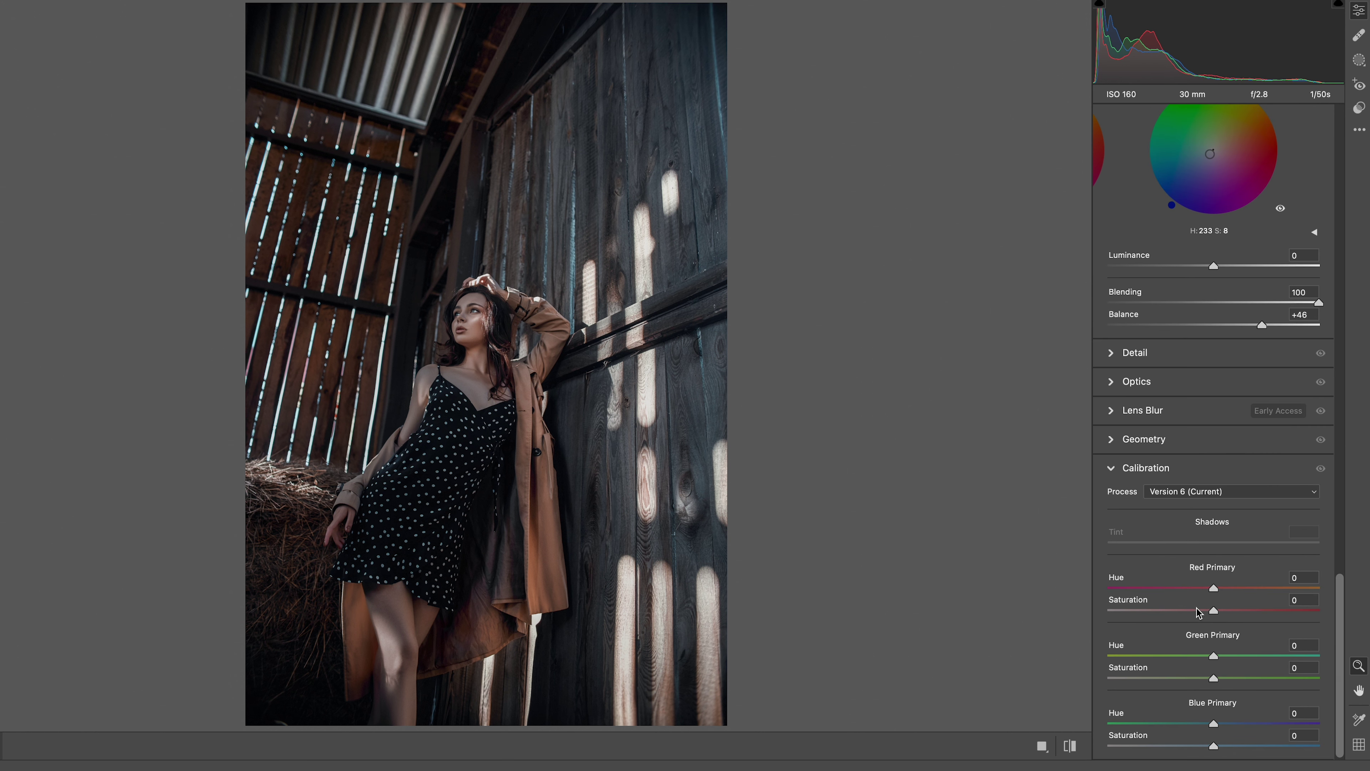
{"action": "left_click_drag", "start_coordinate": [1214, 588], "coordinate": [1184, 611]}
{"action": "double_click", "coordinate": [1198, 589]}
{"action": "mouse_move", "coordinate": [1214, 656]}
{"action": "left_mouse_down"}
{"action": "mouse_move", "coordinate": [1235, 655]}
{"action": "mouse_move", "coordinate": [1223, 656]}
{"action": "left_mouse_up"}
{"action": "double_click", "coordinate": [1224, 655]}
{"action": "left_click_drag", "start_coordinate": [1215, 723], "coordinate": [1269, 746]}
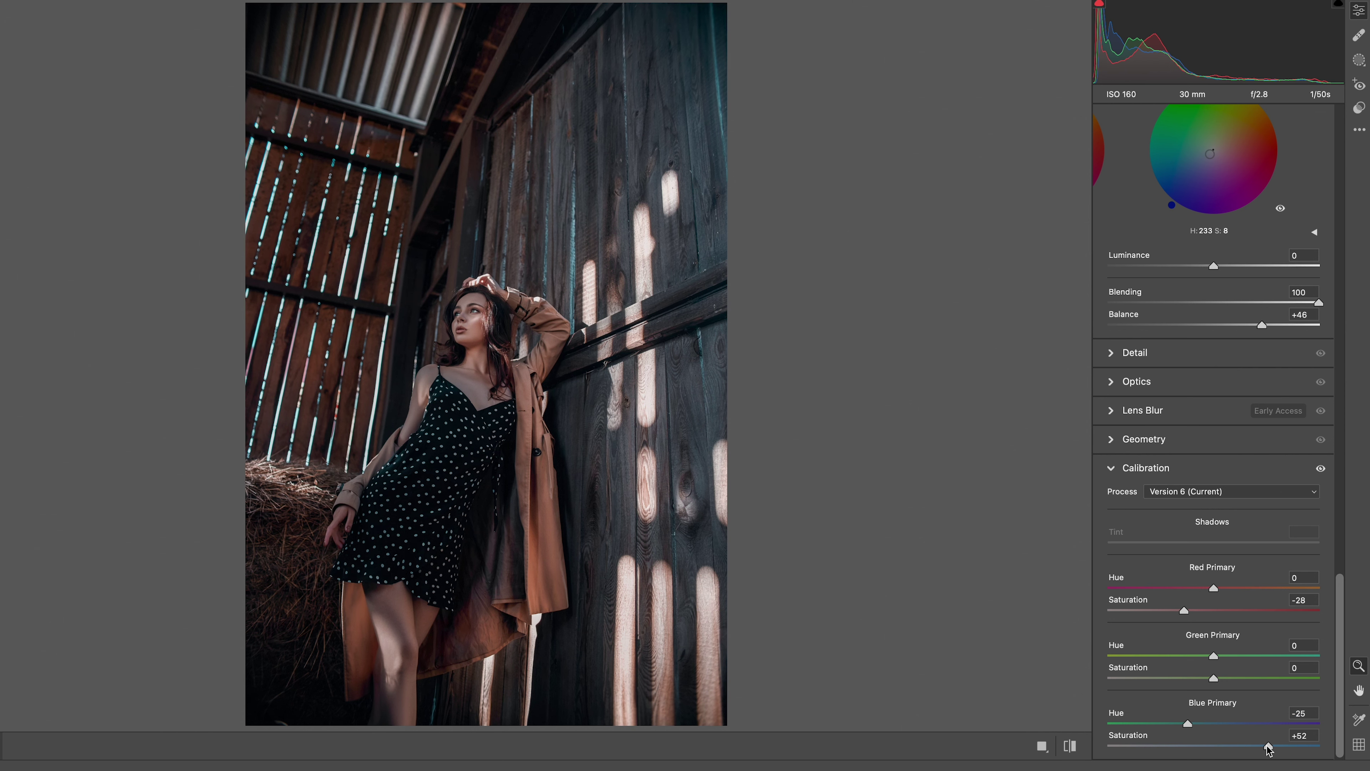
- Adjust the parametric curve with Lights at +4 and Shadows at +15, keeping Highlights and Darks at 0
{"action": "left_click_drag", "start_coordinate": [1340, 675], "coordinate": [1351, 288]}
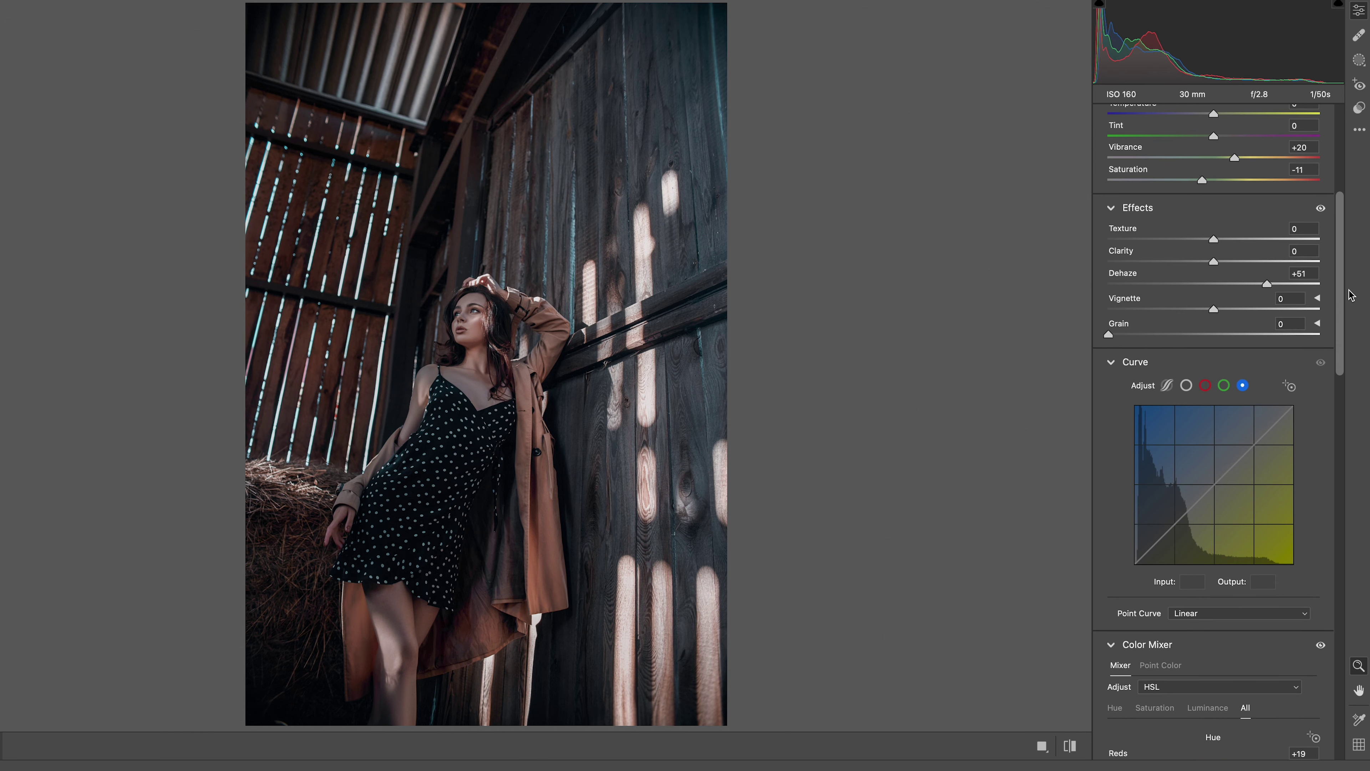
{"action": "left_click", "coordinate": [1168, 387]}
{"action": "left_click_drag", "start_coordinate": [1214, 604], "coordinate": [1230, 669]}
{"action": "double_click", "coordinate": [1189, 647]}
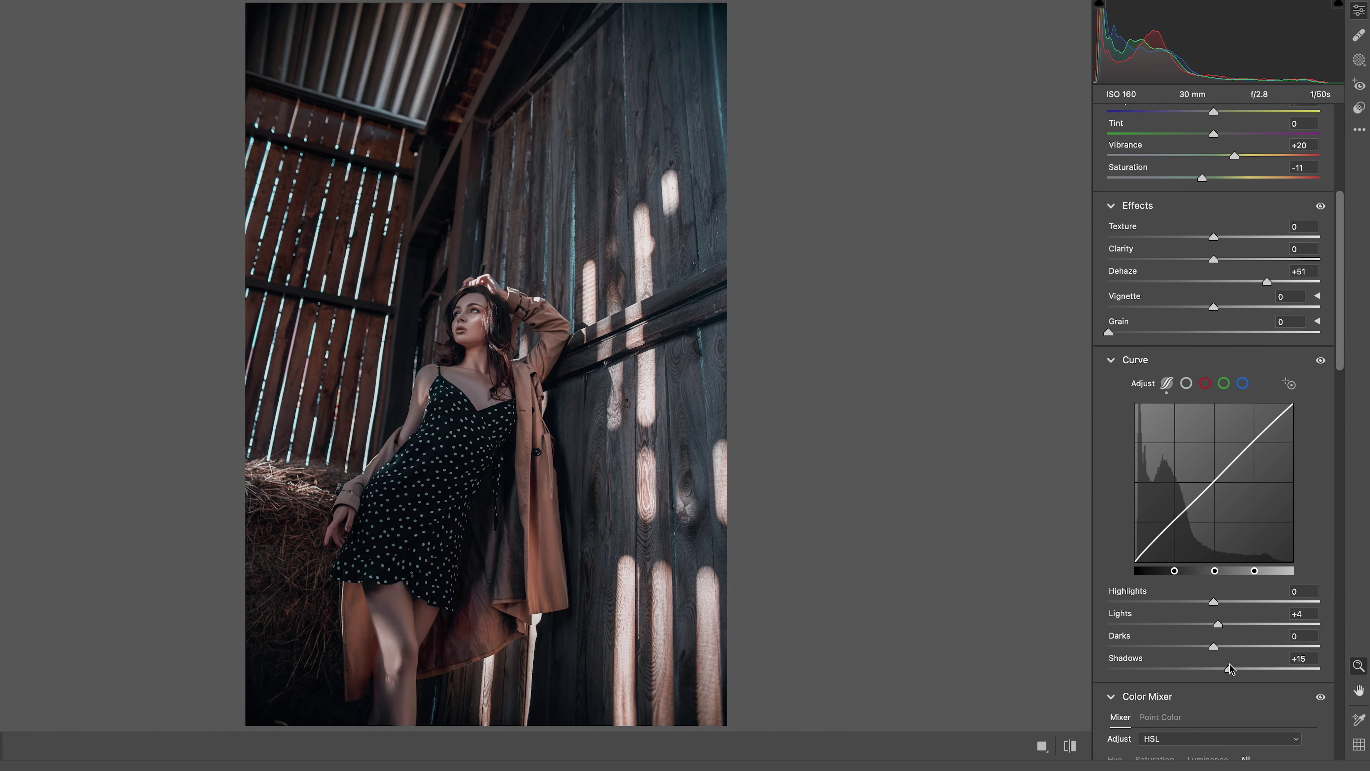
- Fade the blacks on the point curve by lifting its black point, anchoring the shadows, and placing the highlight point at input 203, output 199
{"action": "left_click", "coordinate": [1186, 381]}
{"action": "left_click", "coordinate": [1176, 520]}
{"action": "left_click", "coordinate": [1257, 444]}
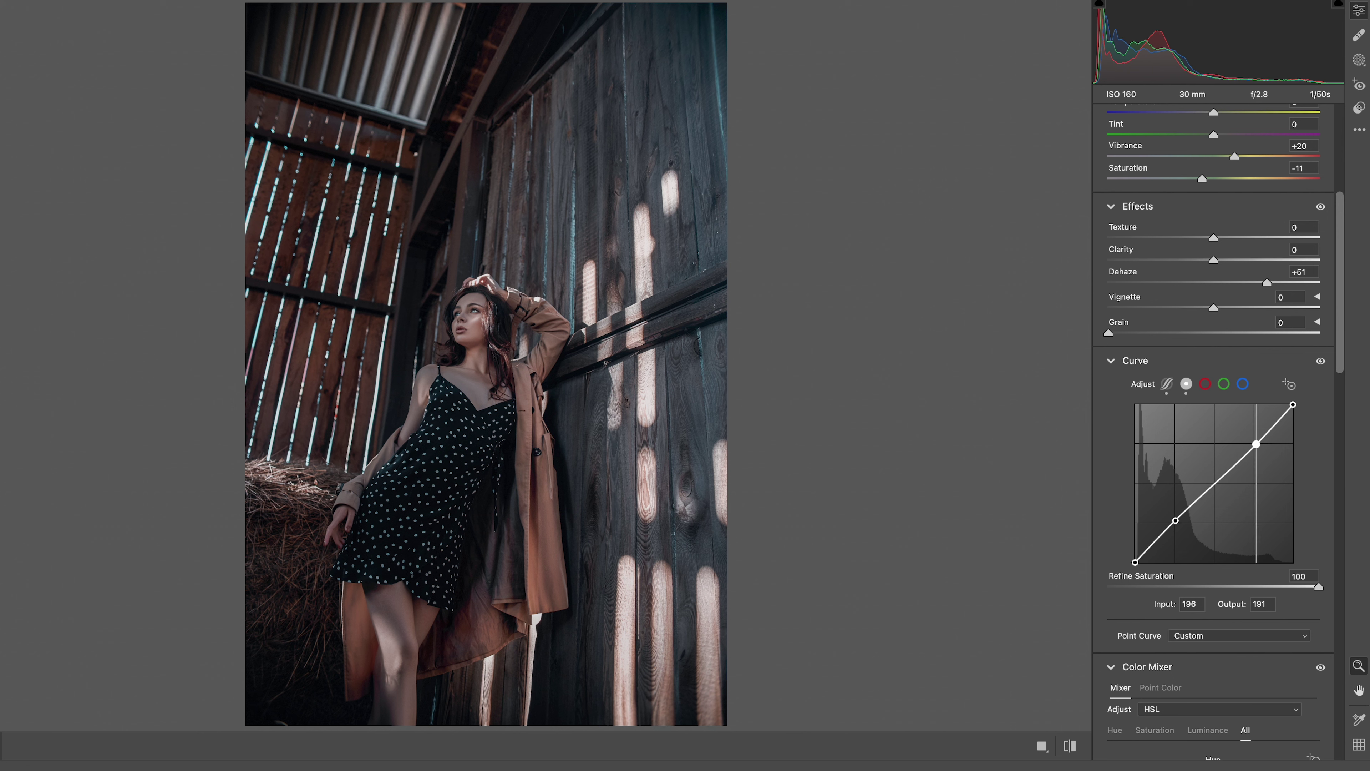
{"action": "left_click_drag", "start_coordinate": [1136, 563], "coordinate": [1178, 526]}
{"action": "scroll", "coordinate": [1263, 428], "scroll_direction": "up", "scroll_amount": 1}
{"action": "scroll", "coordinate": [1263, 427], "scroll_direction": "down", "scroll_amount": 1}
{"action": "left_click_drag", "start_coordinate": [1257, 444], "coordinate": [1261, 438]}
{"action": "scroll", "coordinate": [1263, 440], "scroll_direction": "down", "scroll_amount": 1}
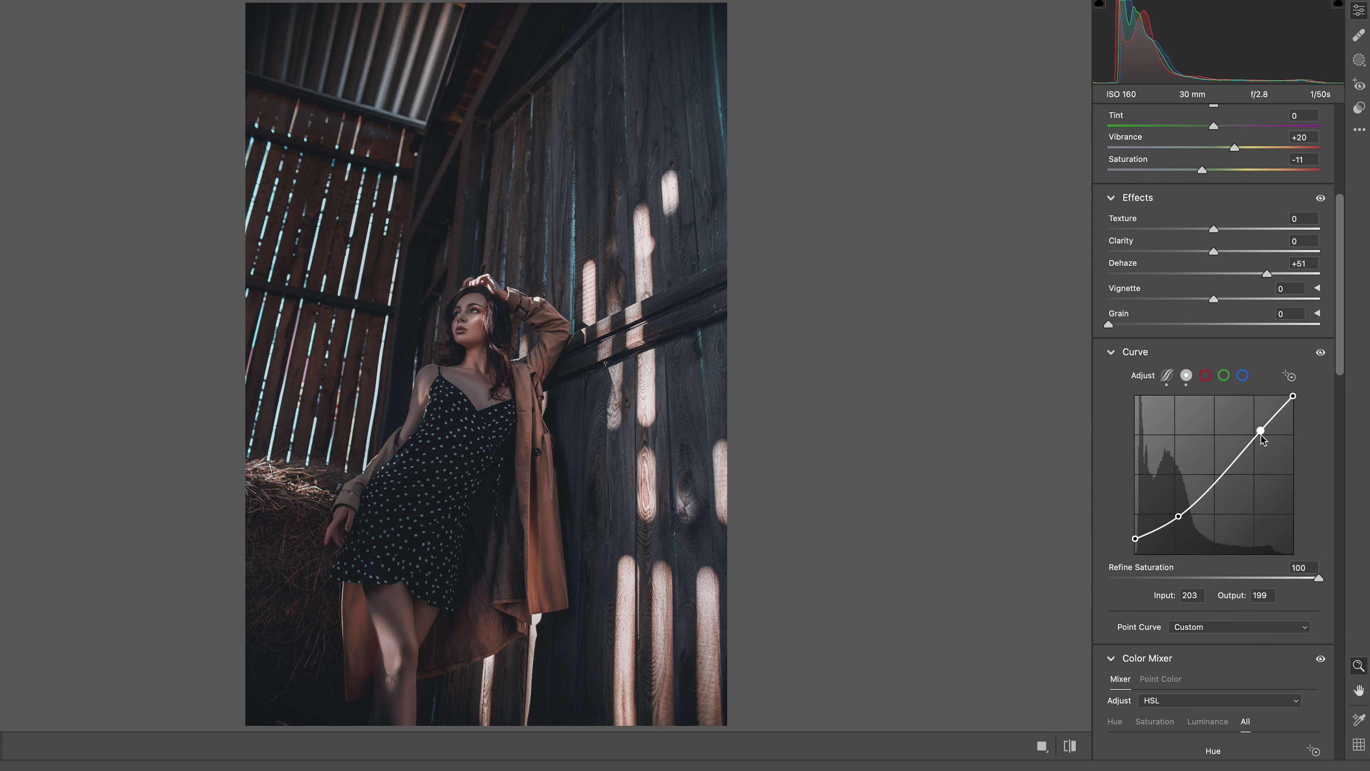
- Shape the red channel curve into an S with highlights at input 180, output 201 and shadows at input 40, output 22
{"action": "scroll", "coordinate": [1259, 378], "scroll_direction": "down", "scroll_amount": 3}
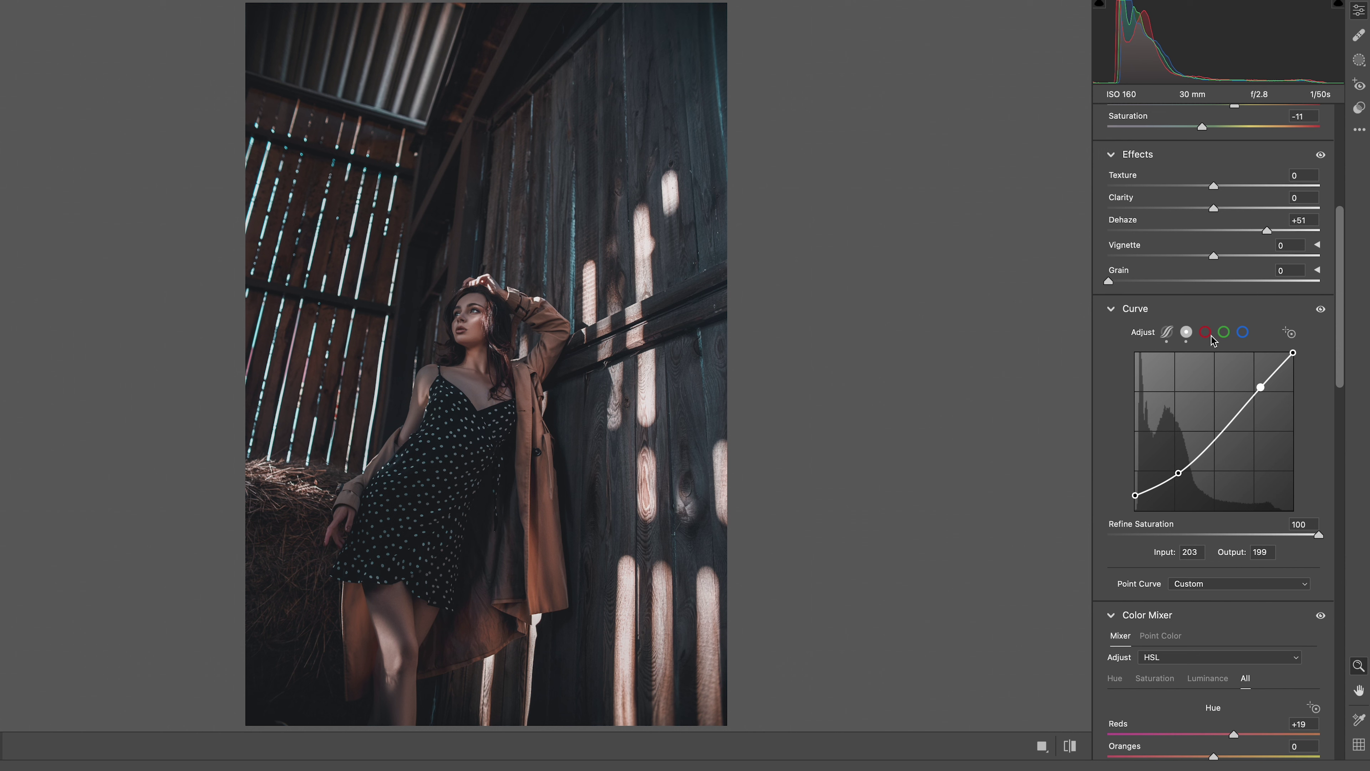
{"action": "left_click", "coordinate": [1206, 332]}
{"action": "left_click", "coordinate": [1172, 469]}
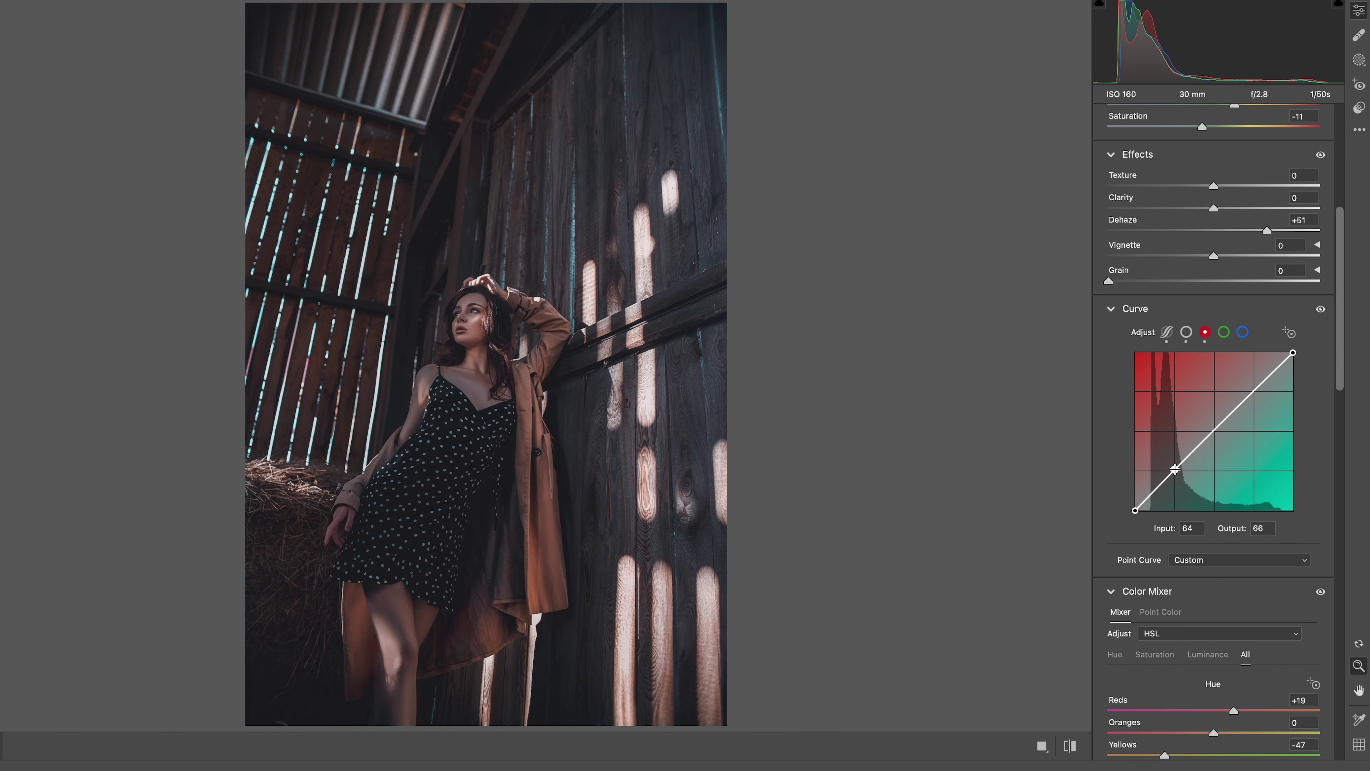
{"action": "left_click", "coordinate": [1214, 436]}
{"action": "left_click_drag", "start_coordinate": [1261, 382], "coordinate": [1246, 385]}
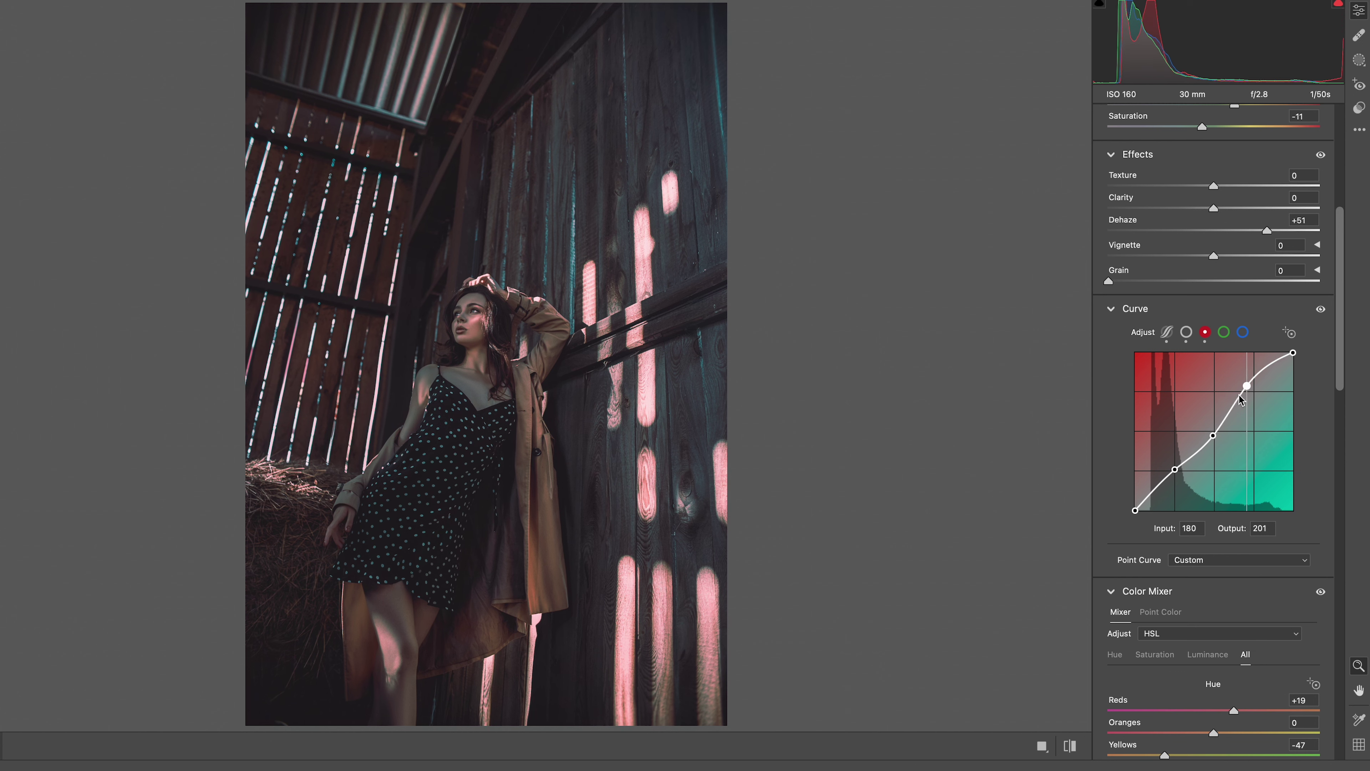
{"action": "left_click_drag", "start_coordinate": [1213, 435], "coordinate": [1159, 496]}
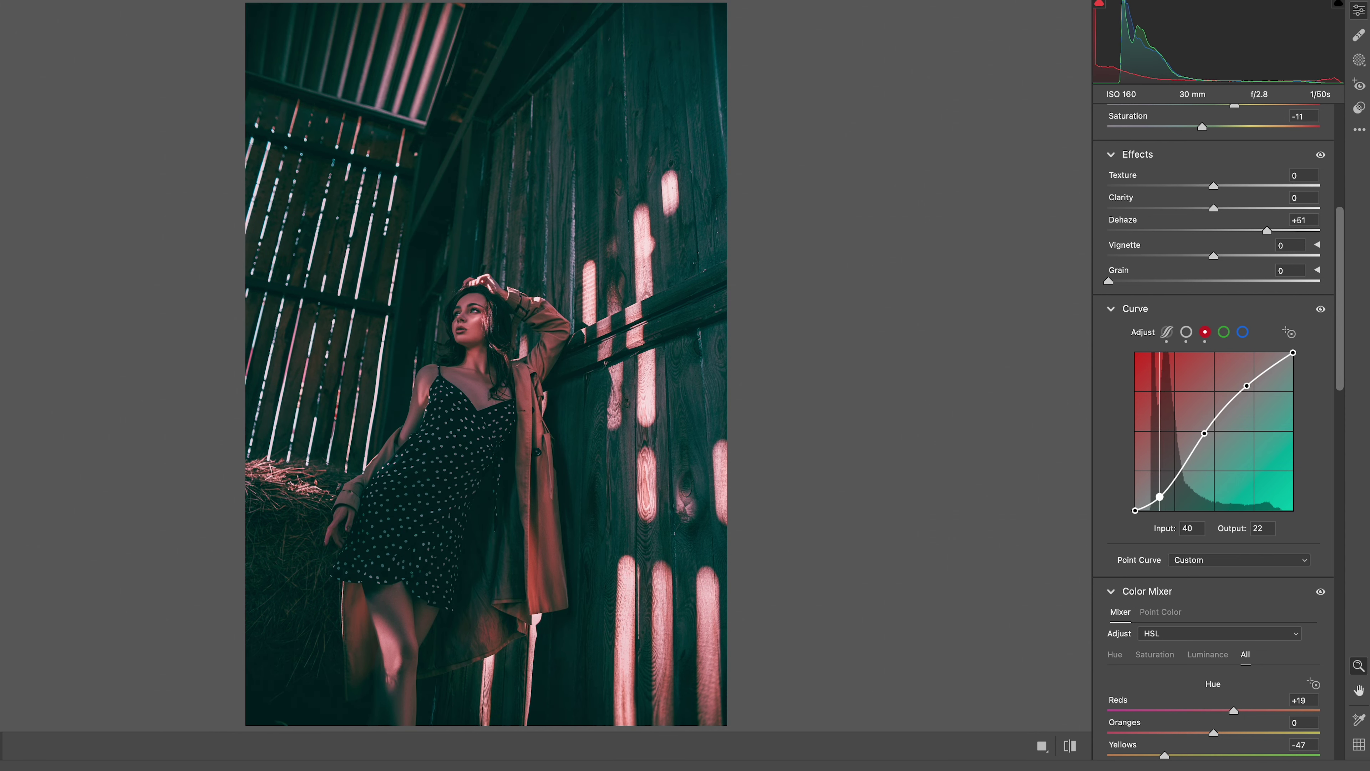
- Shape the green channel curve into an S with shadows at input 49, output 32 and highlights at input 184, output 204
{"action": "left_click", "coordinate": [1224, 331]}
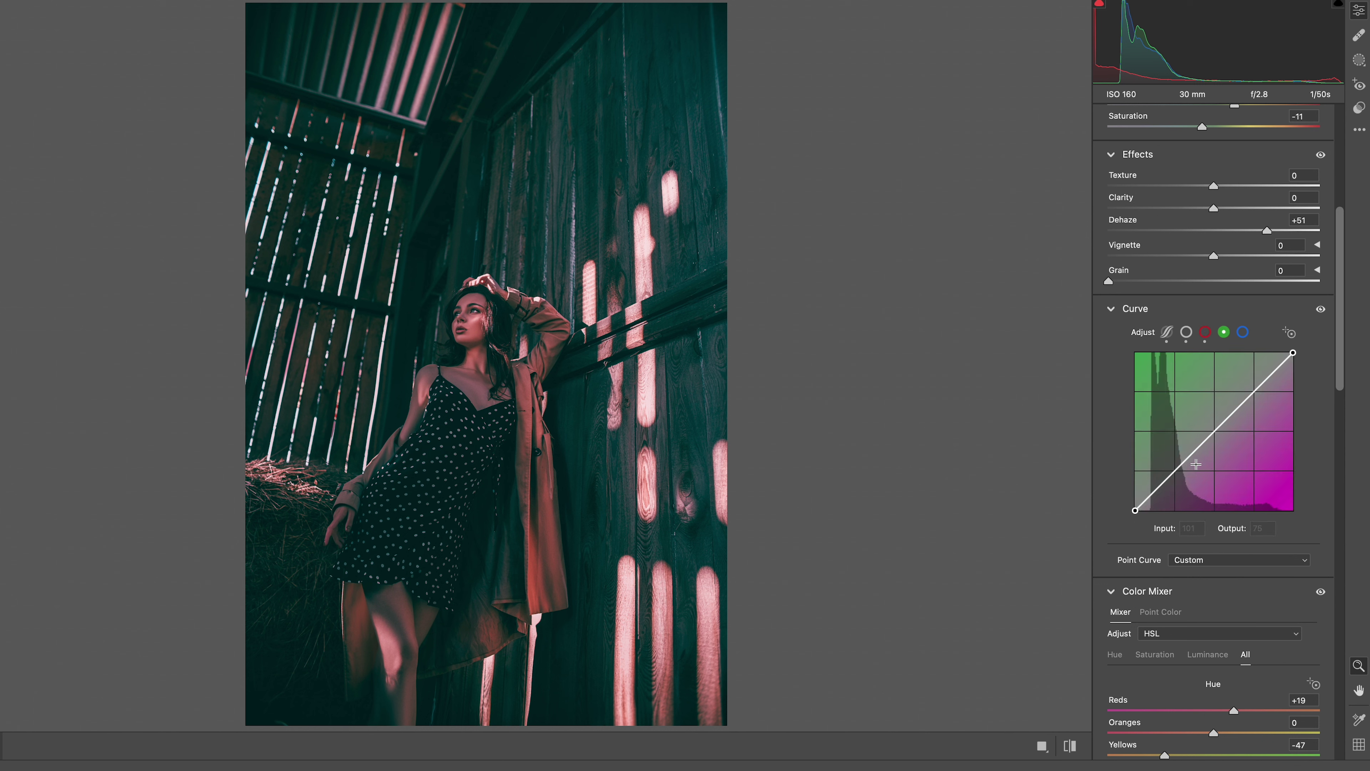
{"action": "left_click", "coordinate": [1176, 468]}
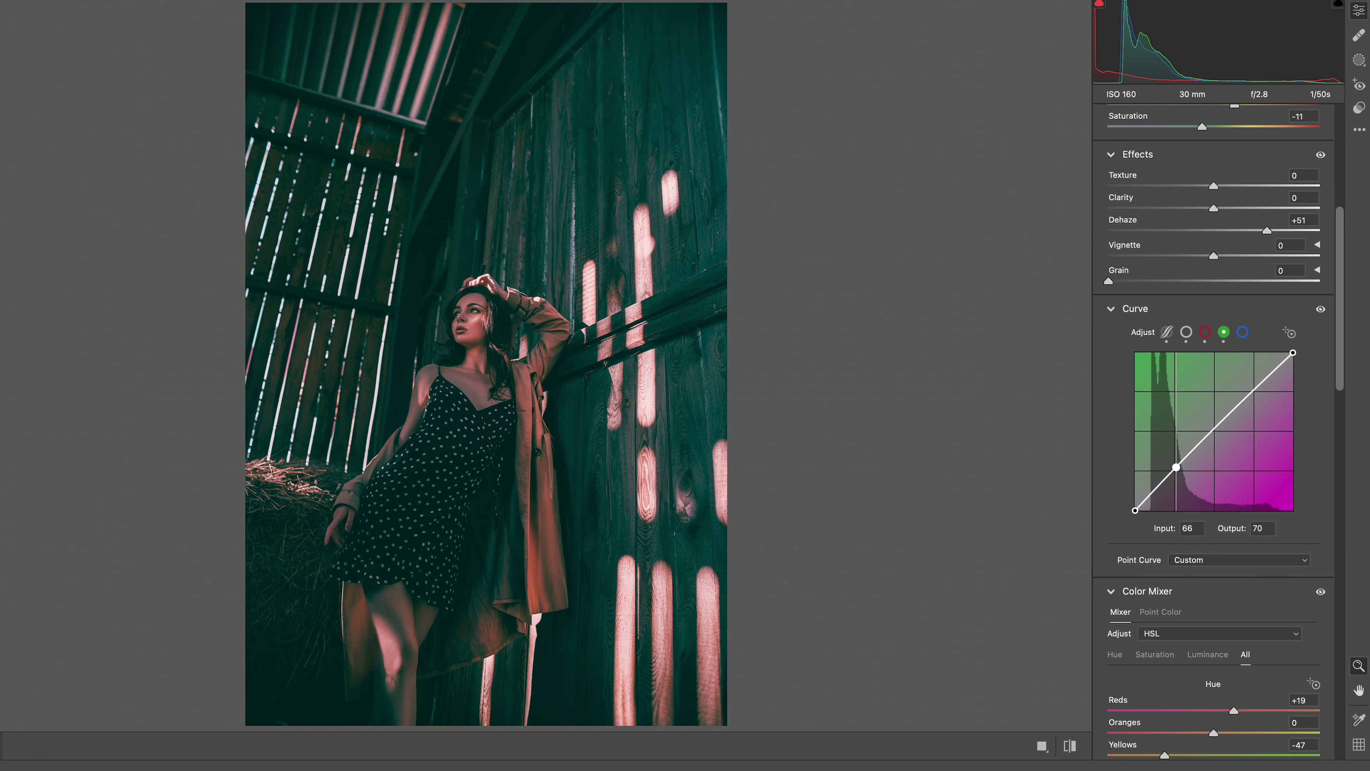
{"action": "left_click_drag", "start_coordinate": [1176, 469], "coordinate": [1166, 491]}
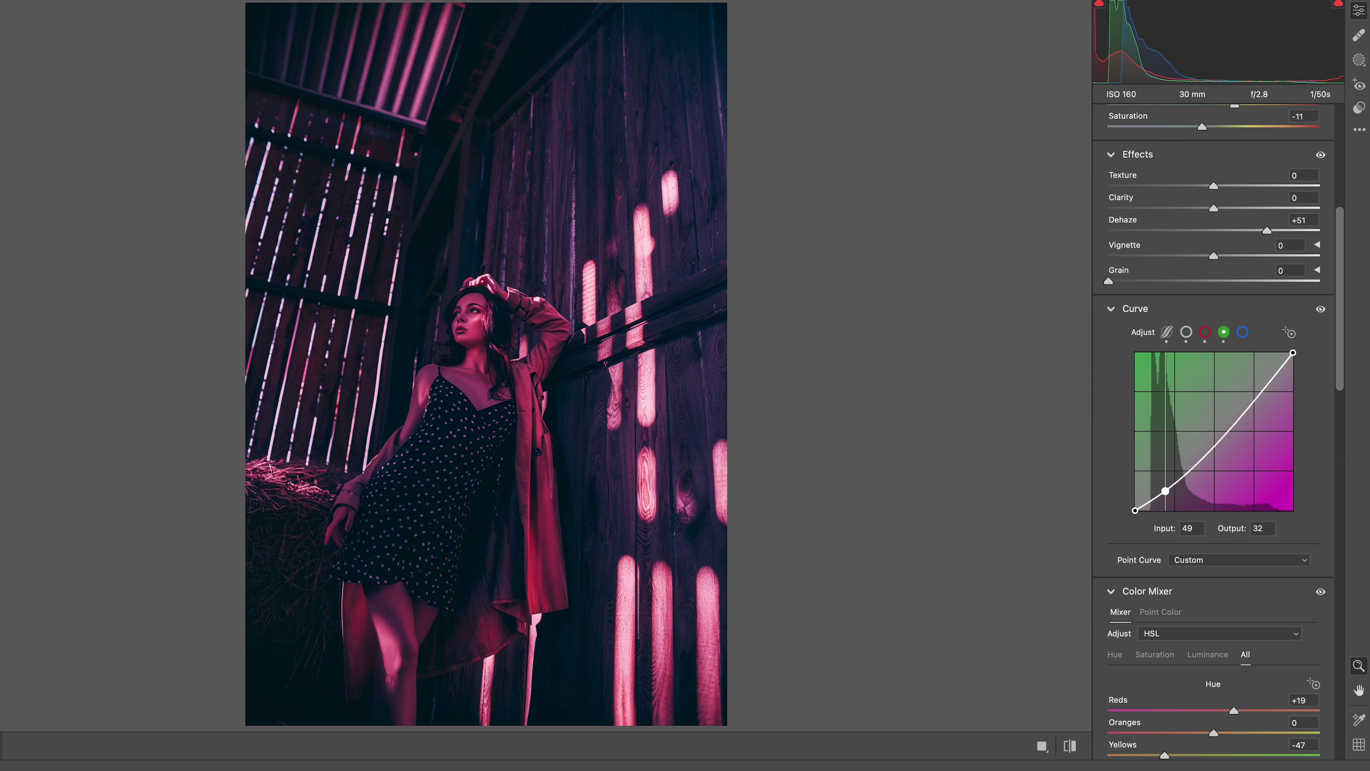
{"action": "left_click_drag", "start_coordinate": [1222, 443], "coordinate": [1207, 432]}
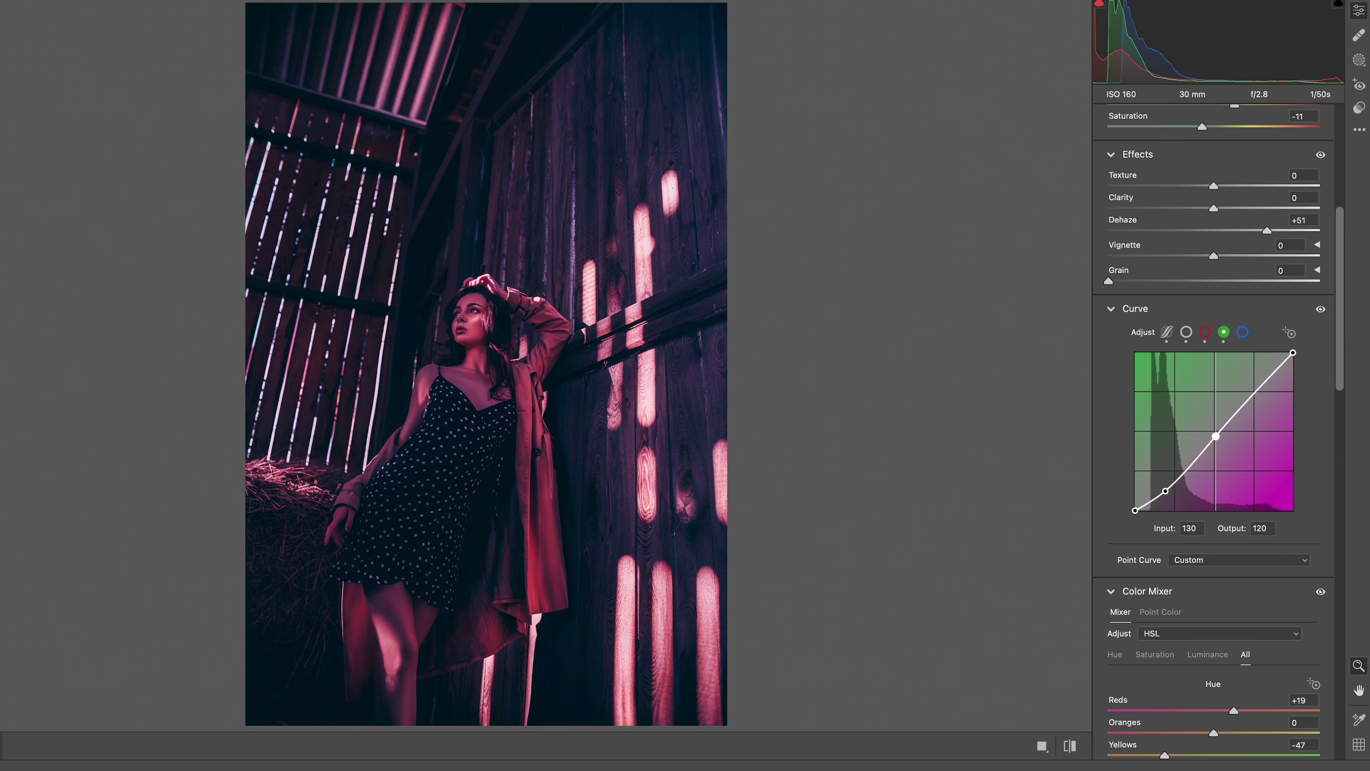
{"action": "left_click", "coordinate": [1248, 385]}
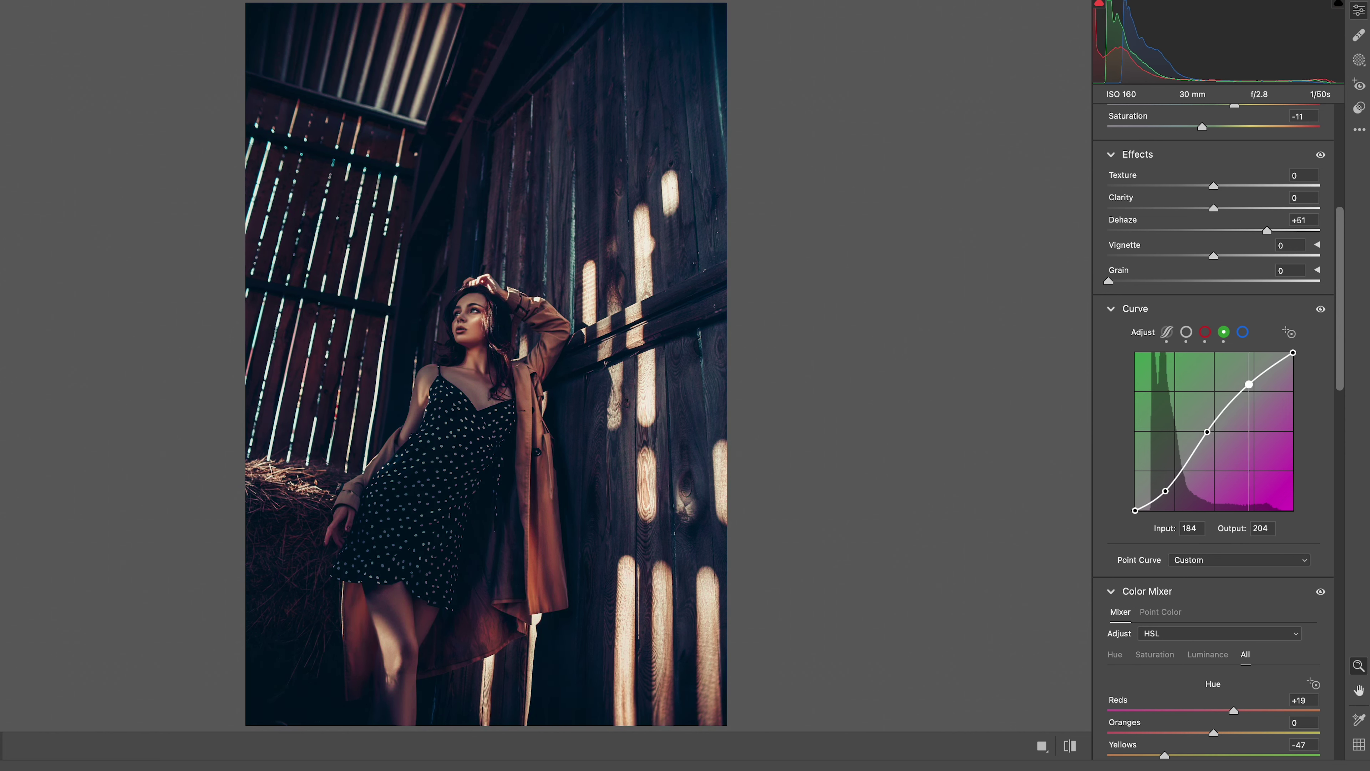
- Fine-tune the shadow point of the red channel curve to input 42, output 23
{"action": "left_click", "coordinate": [1206, 333]}
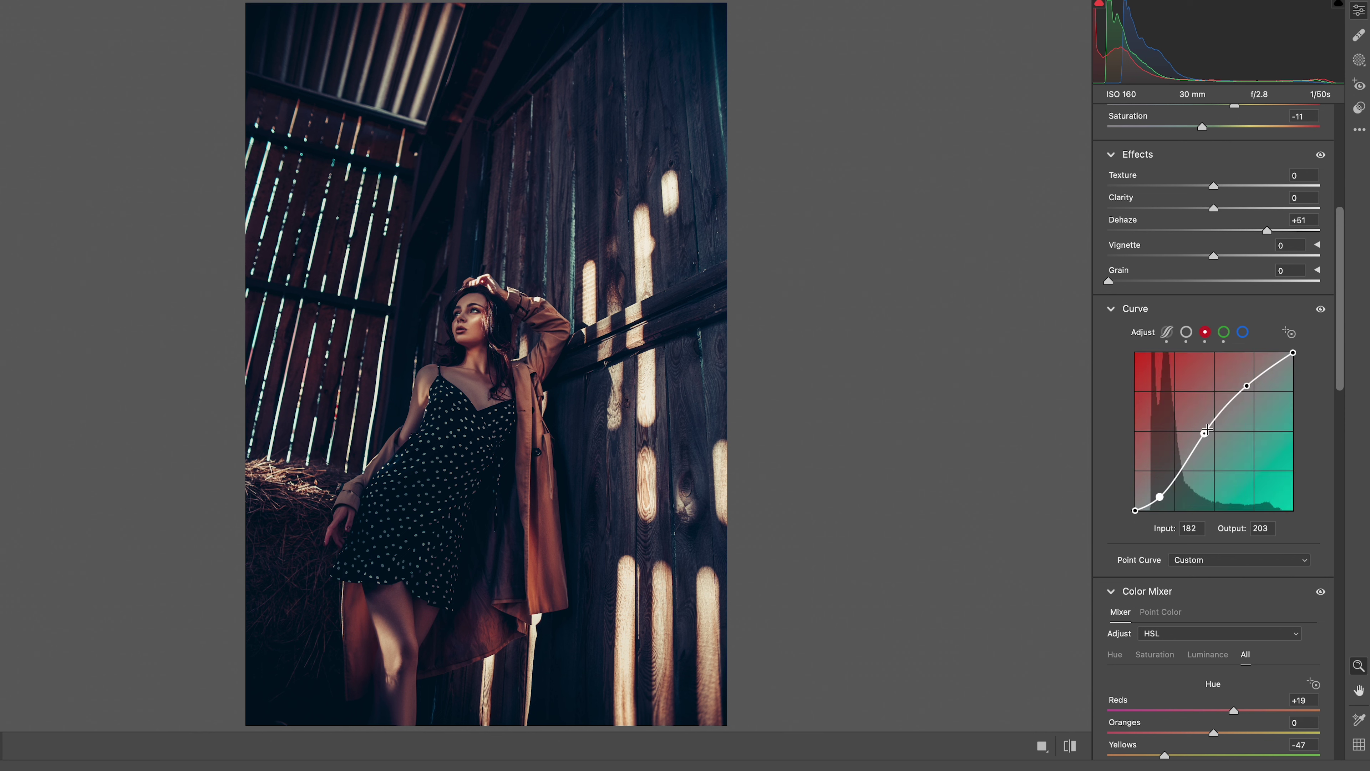
{"action": "left_click", "coordinate": [1161, 495]}
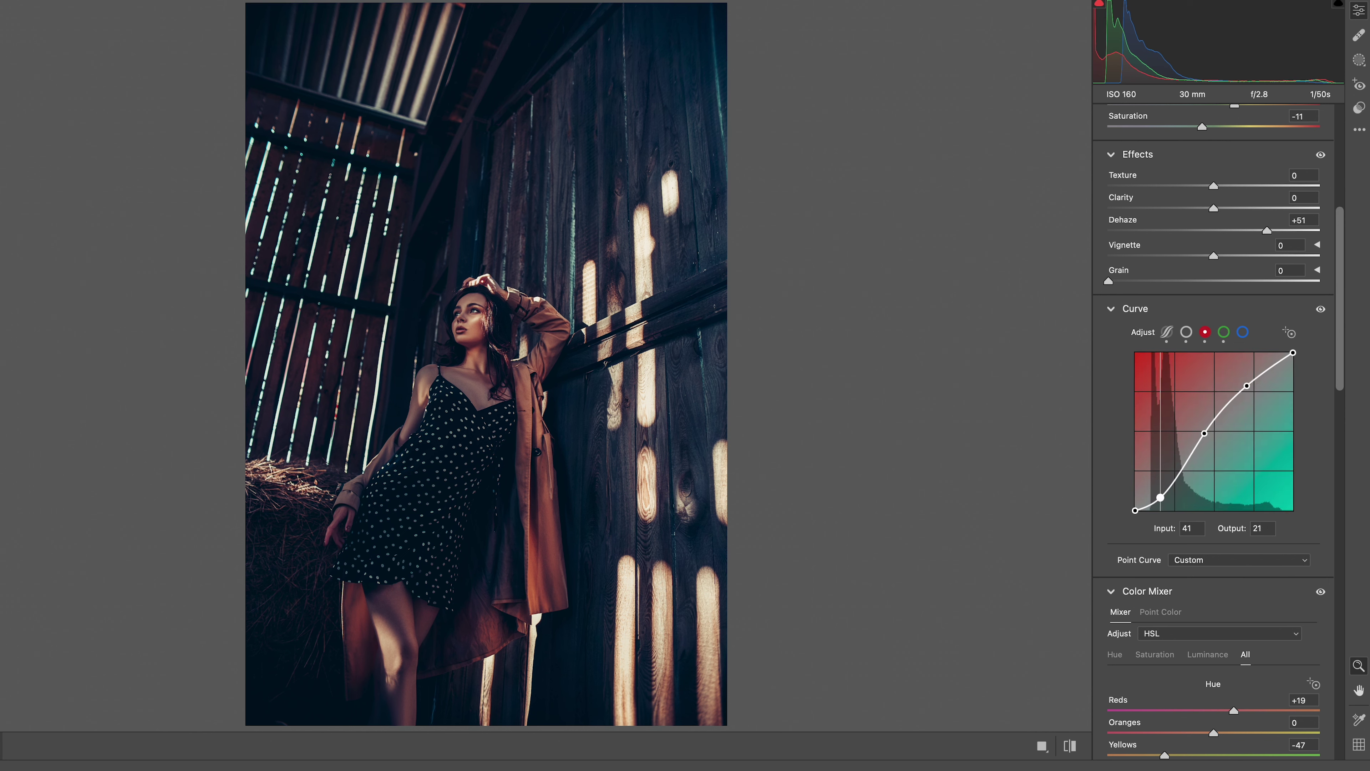
{"action": "left_click_drag", "start_coordinate": [1160, 496], "coordinate": [1161, 495]}
- Shape the blue channel curve into an S with highlights at input 178, output 200 and shadows at input 42, output 26
{"action": "left_click", "coordinate": [1243, 331]}
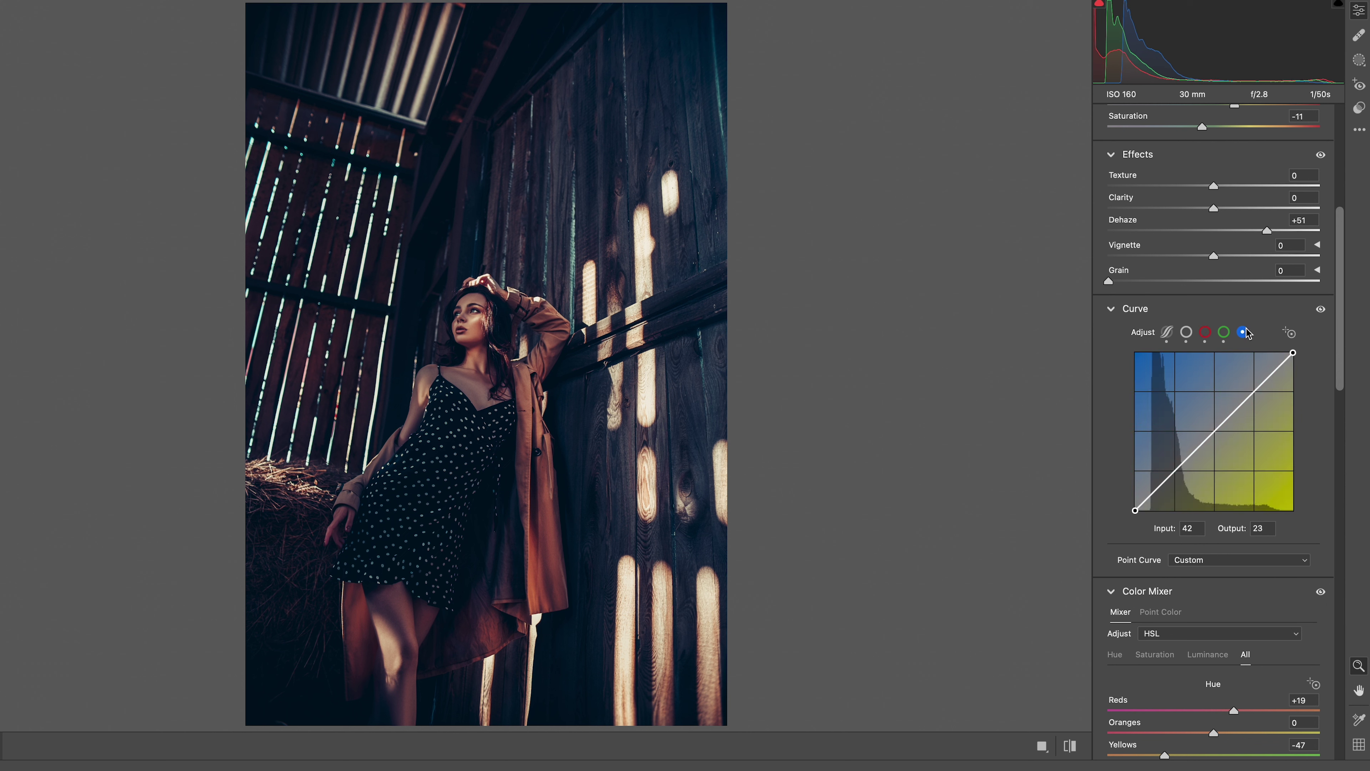
{"action": "left_click", "coordinate": [1176, 472]}
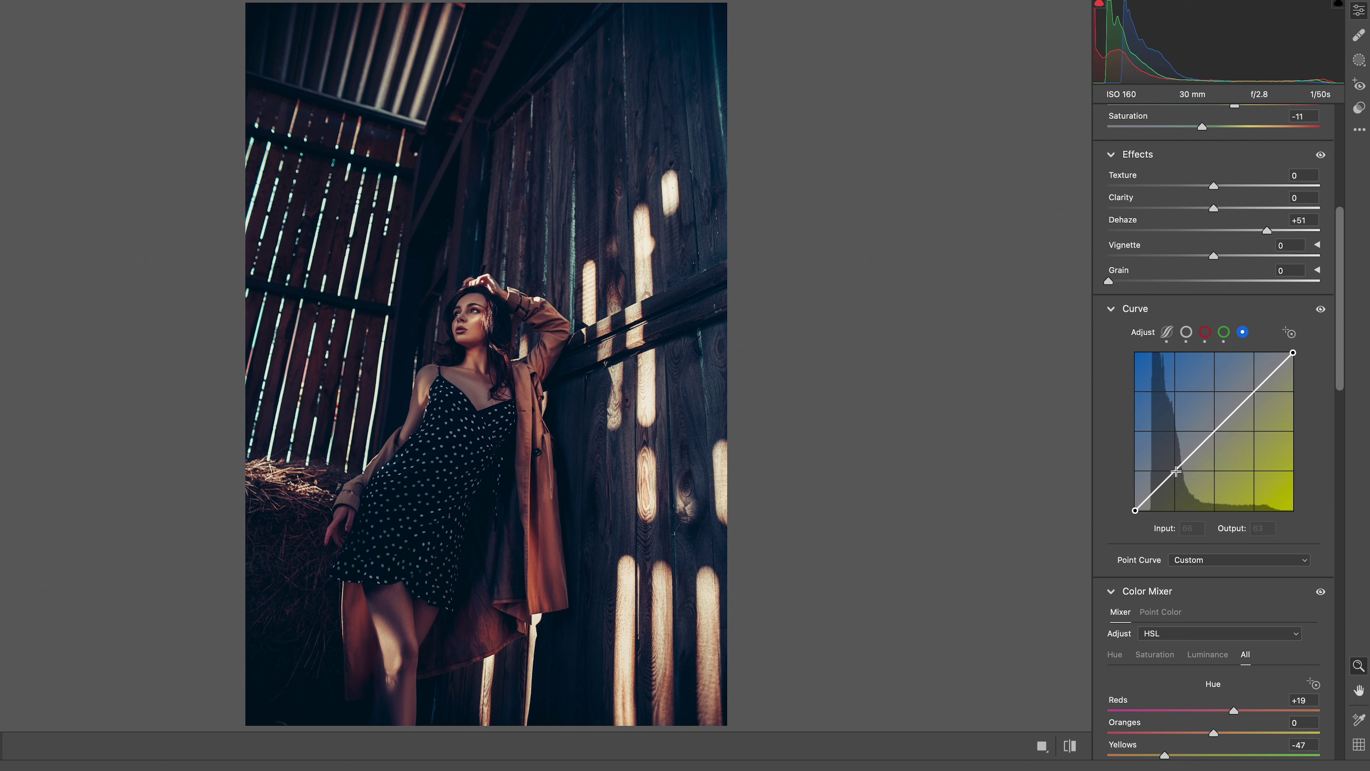
{"action": "left_click", "coordinate": [1213, 434]}
{"action": "left_click_drag", "start_coordinate": [1249, 396], "coordinate": [1245, 386]}
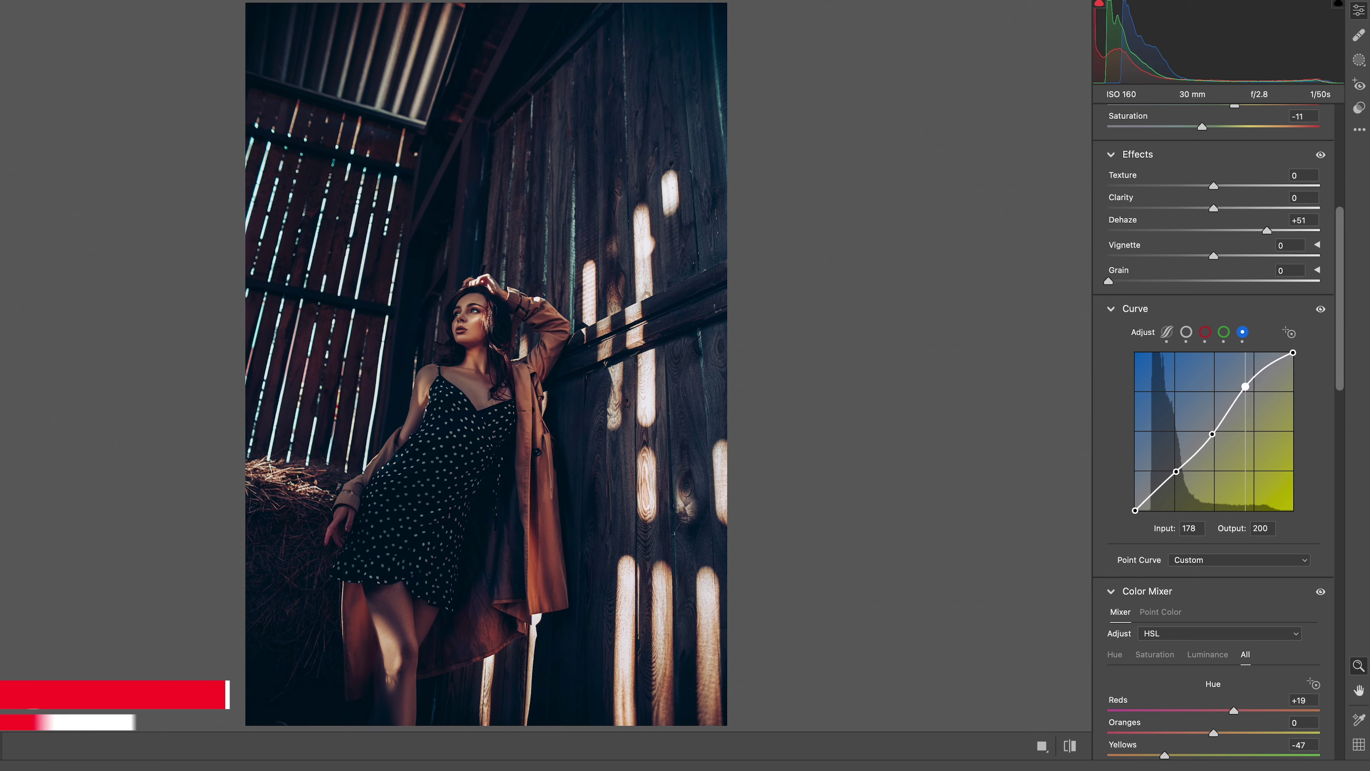
{"action": "left_click_drag", "start_coordinate": [1214, 434], "coordinate": [1161, 495]}
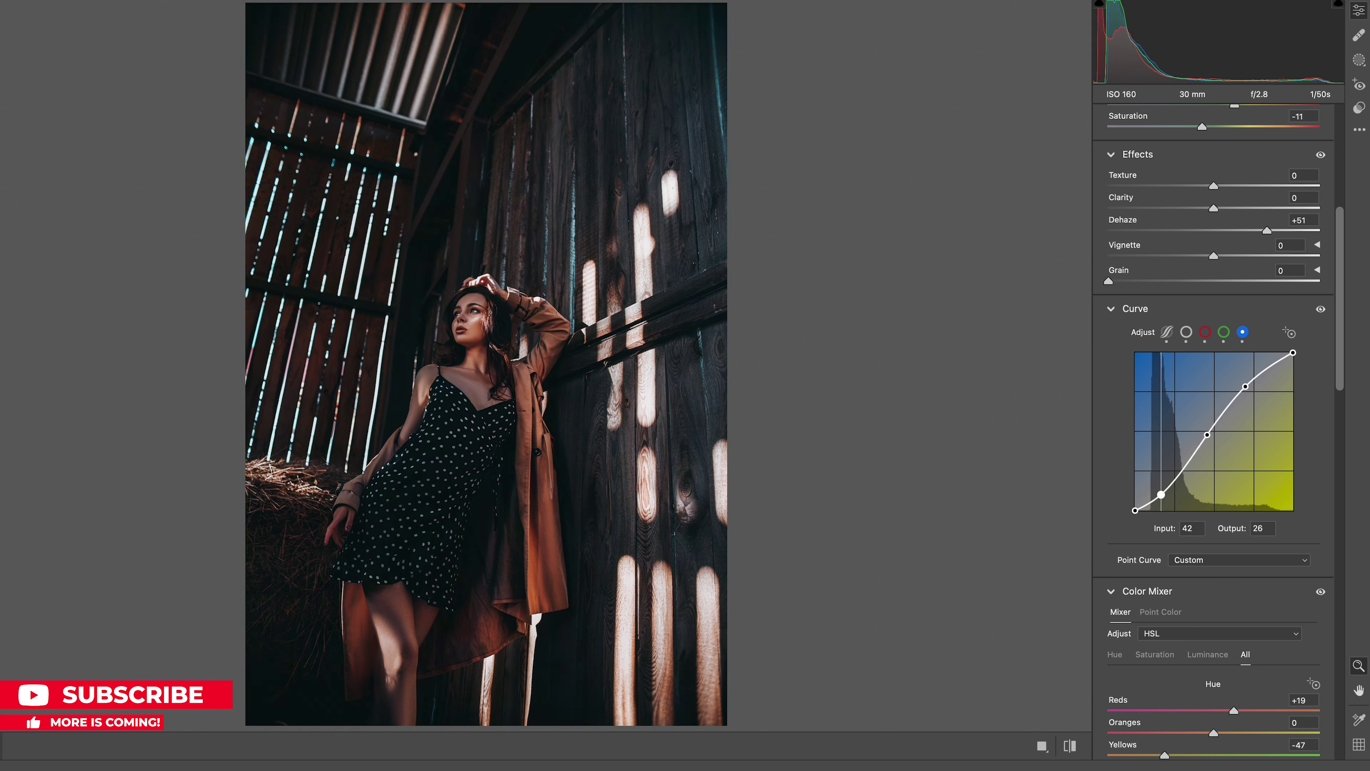
- Collapse all the edit sections and compare the photo before and after the adjustments
{"action": "right_click", "coordinate": [1106, 331]}
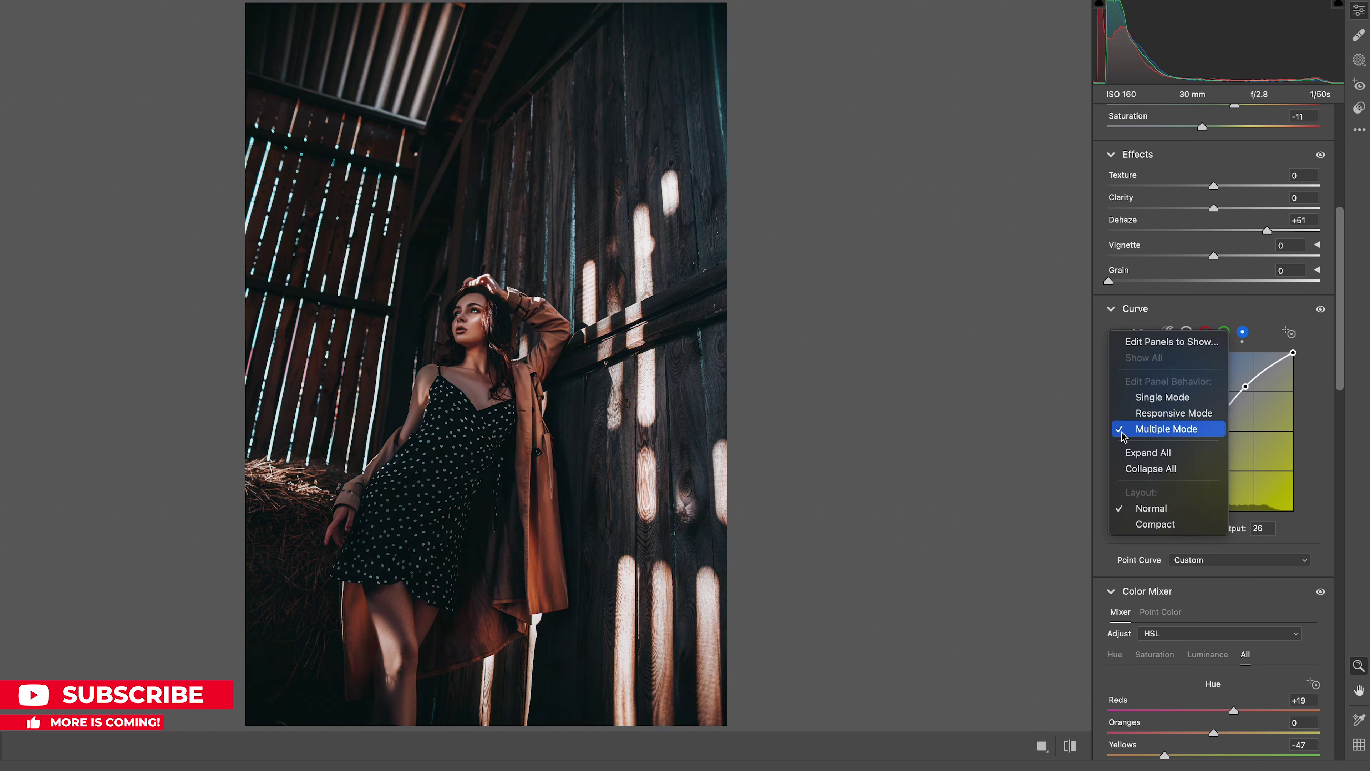
{"action": "left_click", "coordinate": [1155, 469]}
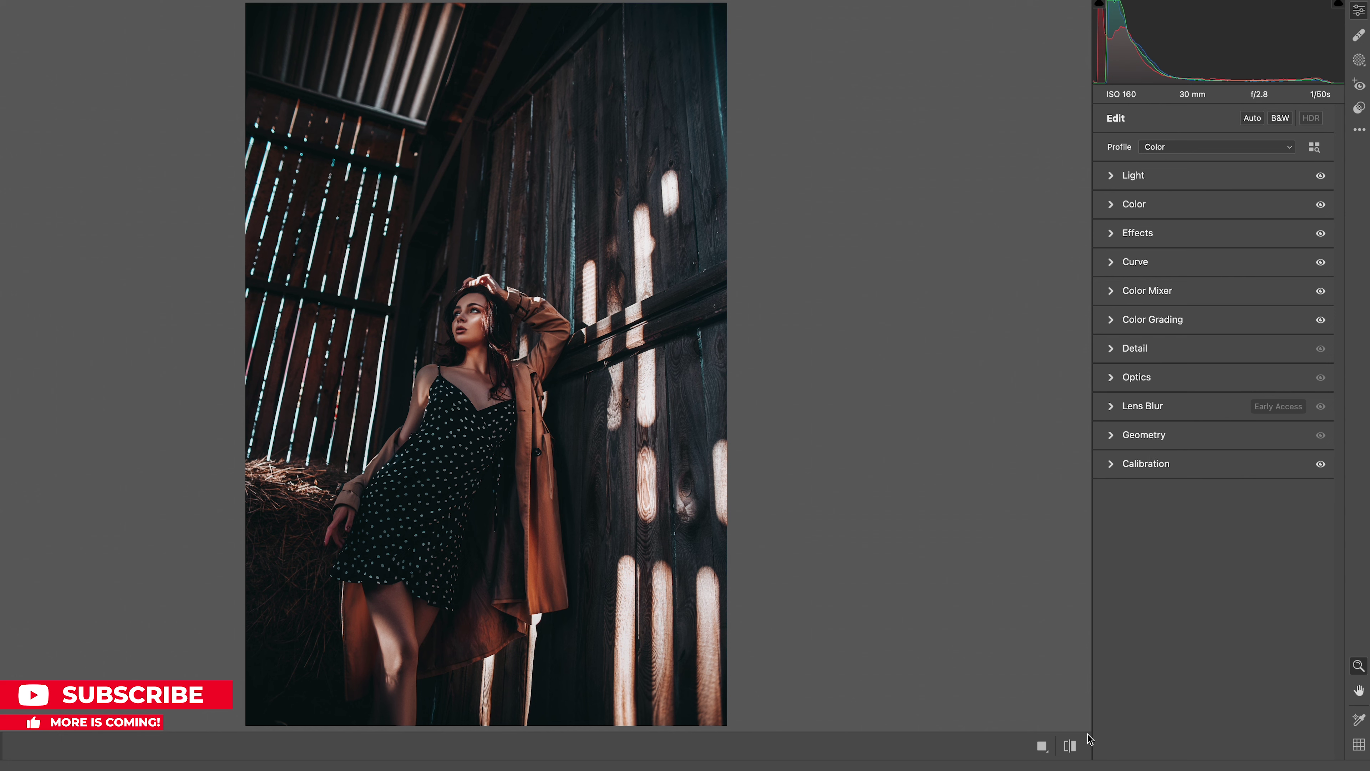
{"action": "left_click", "coordinate": [1071, 747]}
{"action": "left_click", "coordinate": [1071, 747]}
{"action": "left_click", "coordinate": [1071, 747]}
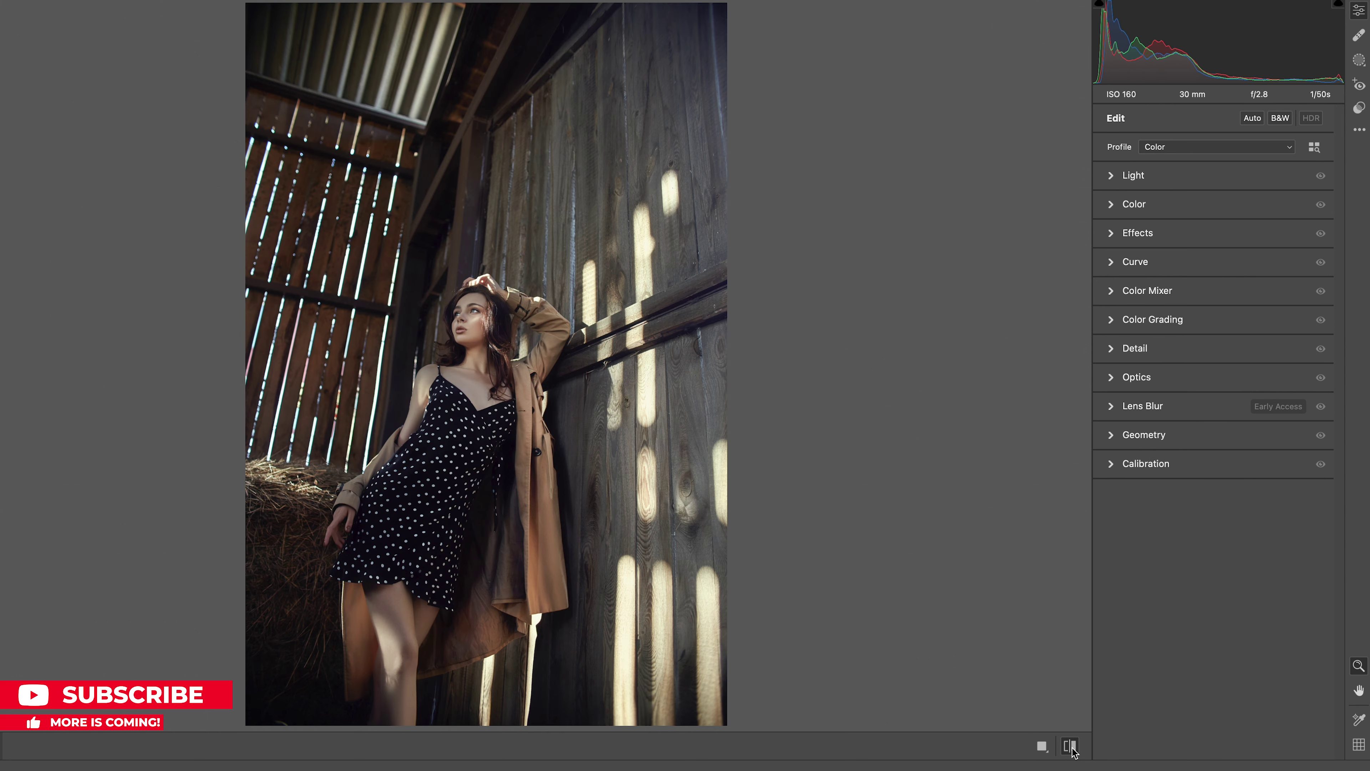